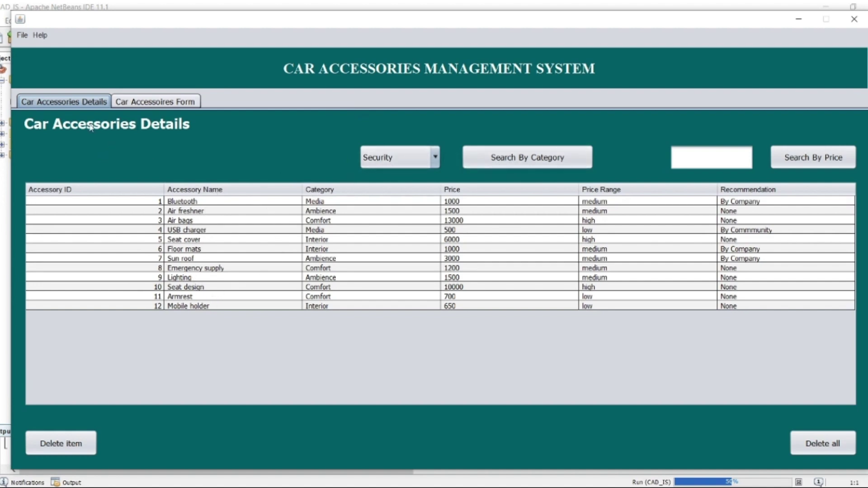
# View the Car Accessories Form and return to the Car Accessories Details table
pyautogui.click(144, 101)
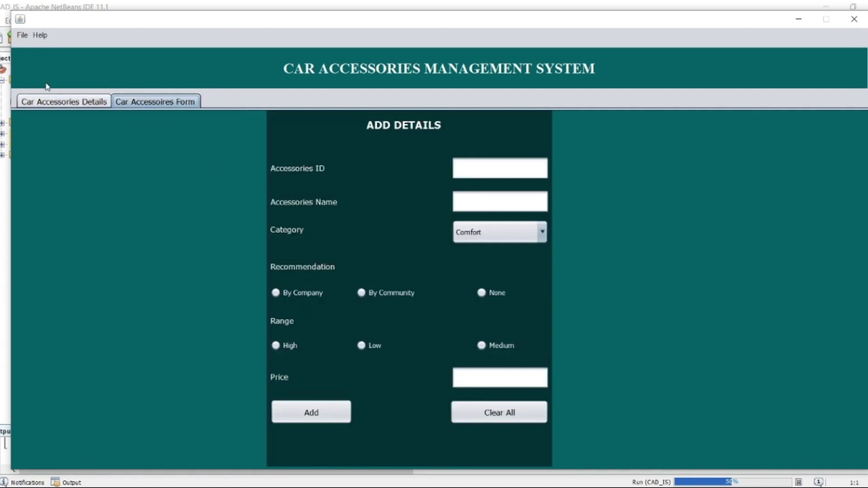
pyautogui.click(41, 100)
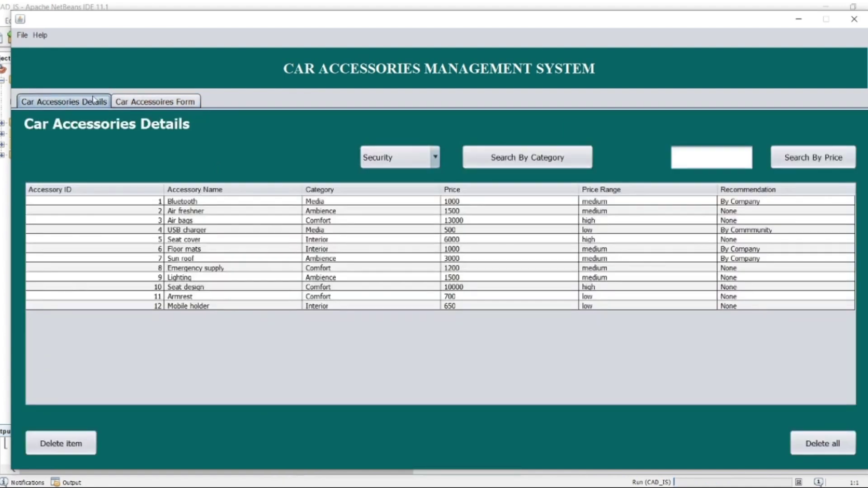
pyautogui.click(151, 102)
pyautogui.click(80, 107)
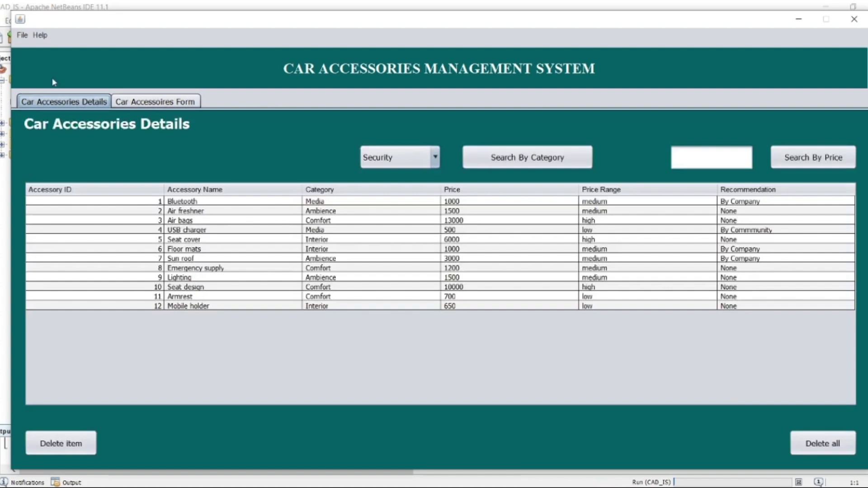
# Bring up the dialog for opening a file and dismiss it without choosing a file
pyautogui.click(24, 37)
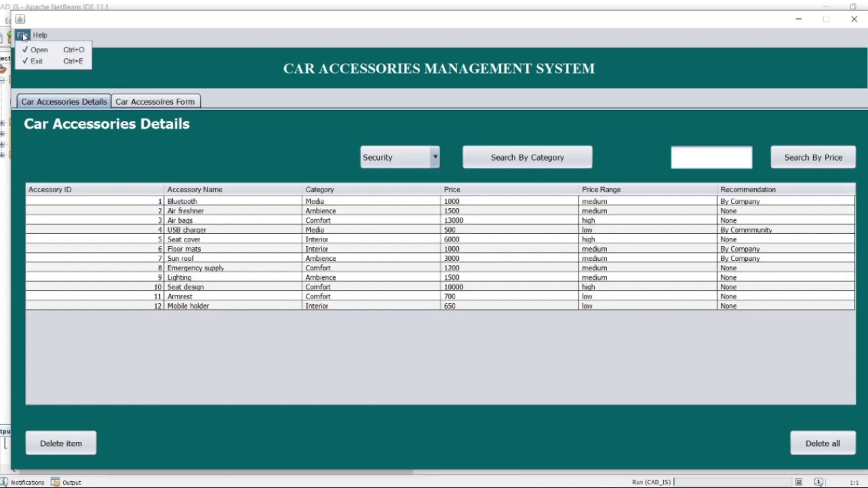
pyautogui.click(33, 50)
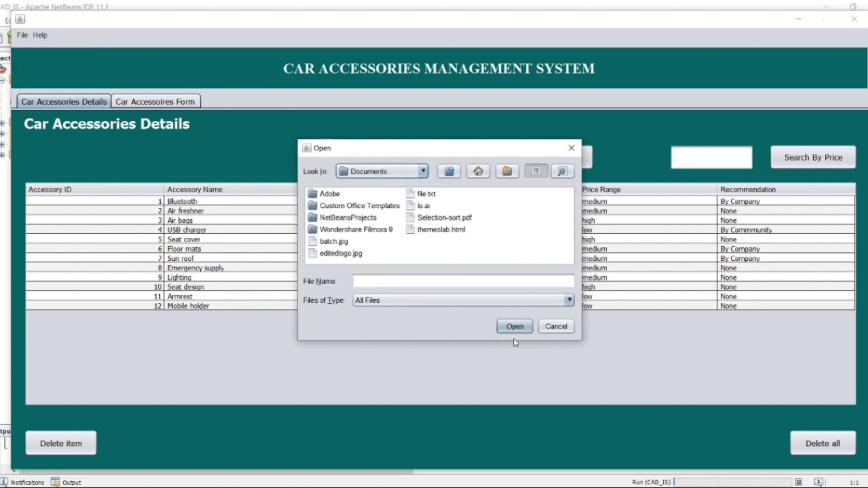
pyautogui.click(555, 329)
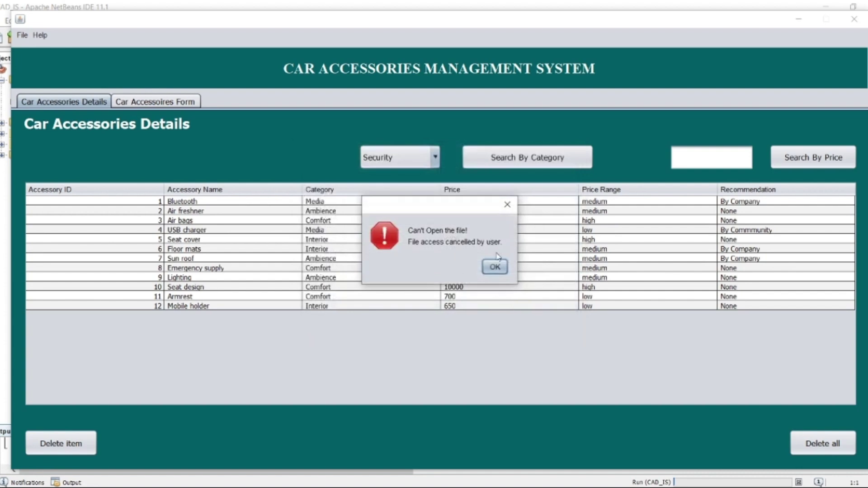
pyautogui.click(502, 270)
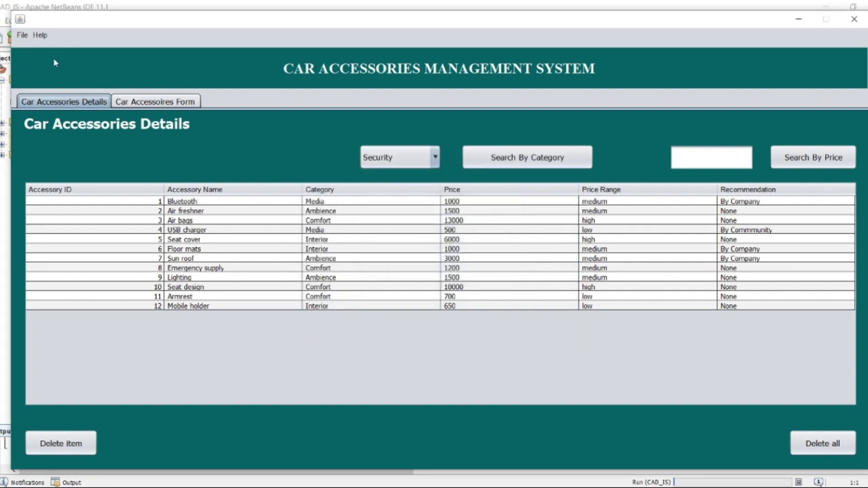
# Open the system's help text, read its description of the features, and close it
pyautogui.click(22, 34)
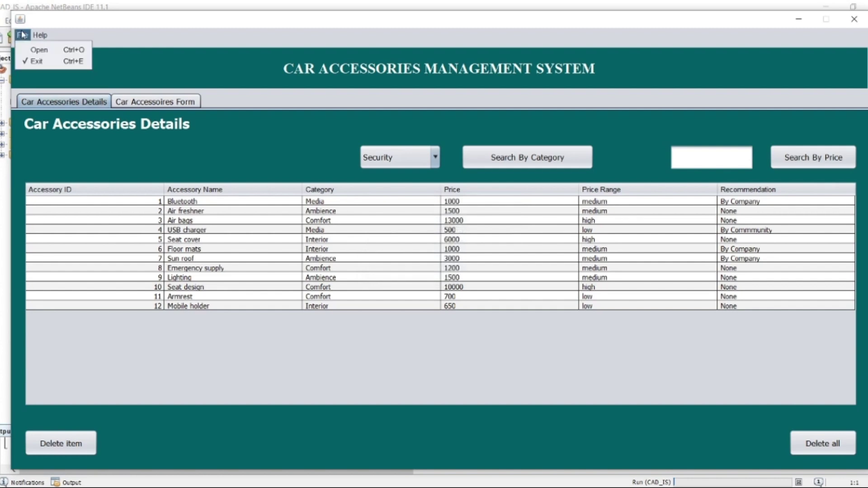
pyautogui.click(36, 34)
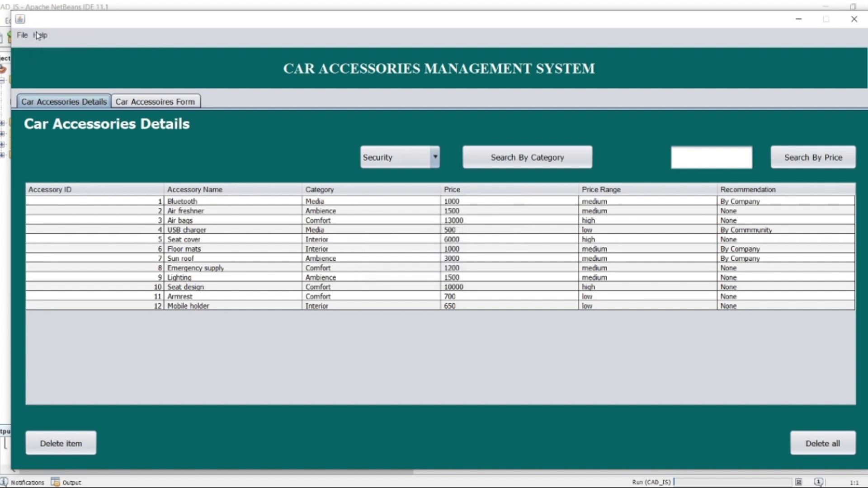
pyautogui.click(38, 35)
pyautogui.click(50, 51)
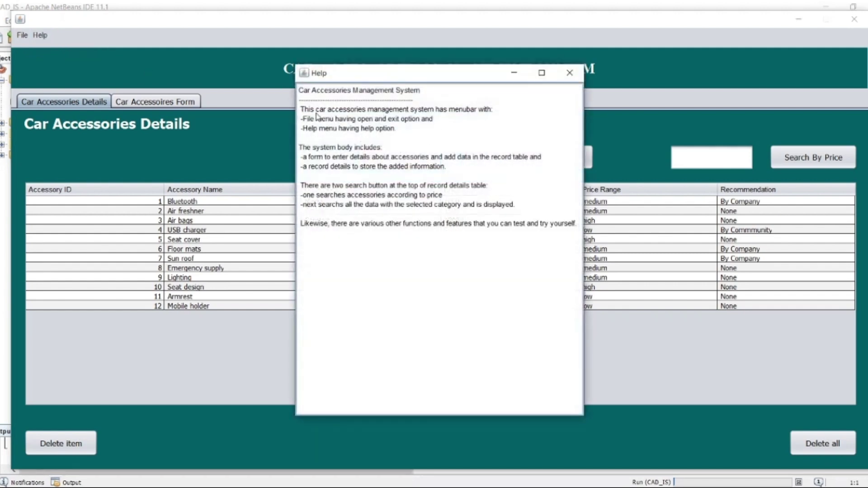
pyautogui.moveTo(302, 111); pyautogui.dragTo(534, 283)
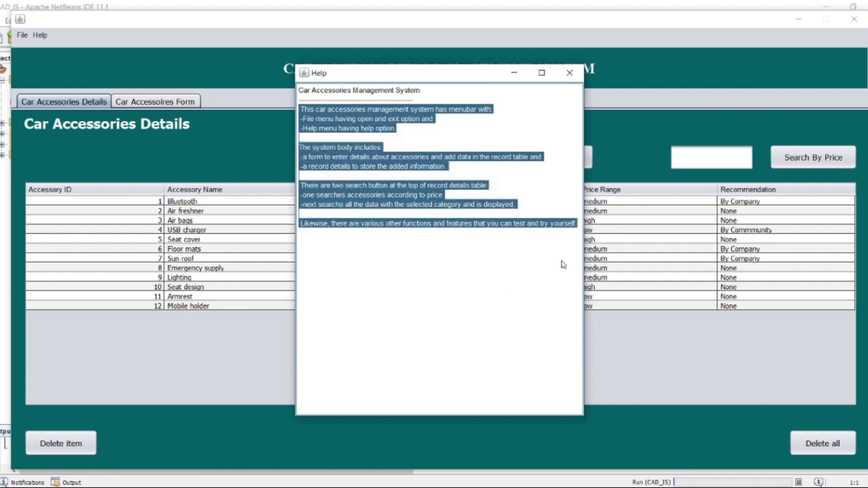
pyautogui.click(473, 256)
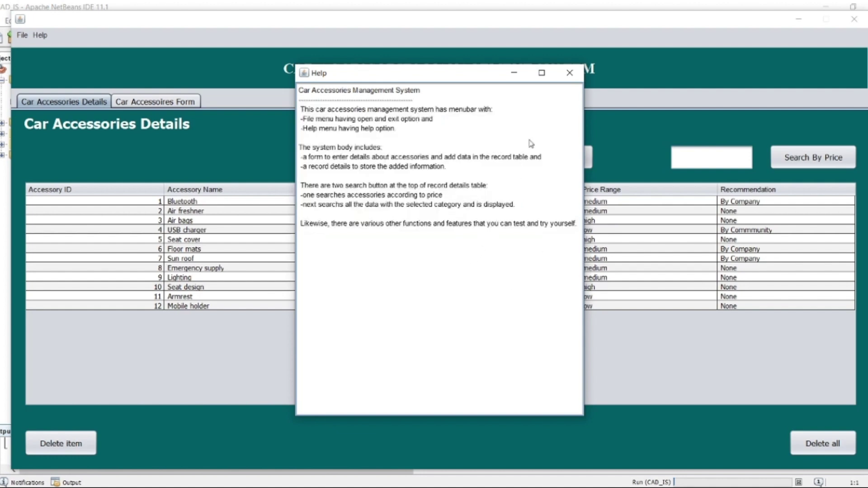
pyautogui.click(569, 74)
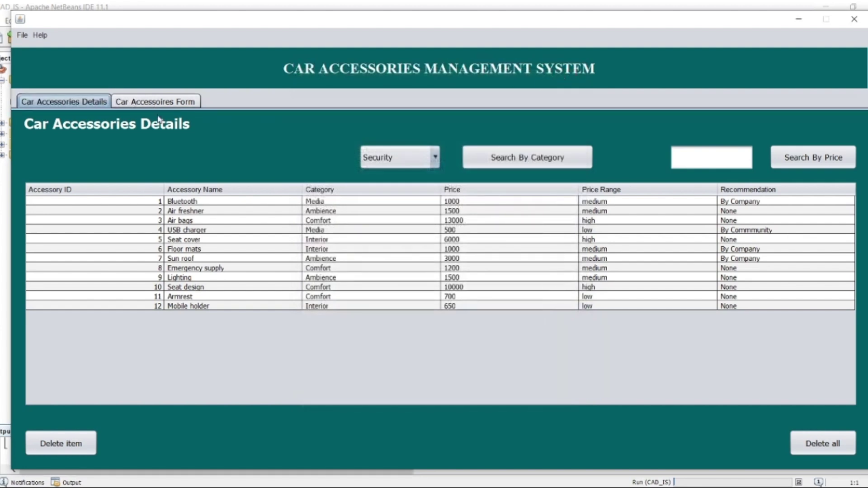
# Search the accessories by the category Security and by the category Ambience, dismissing each result
pyautogui.click(537, 164)
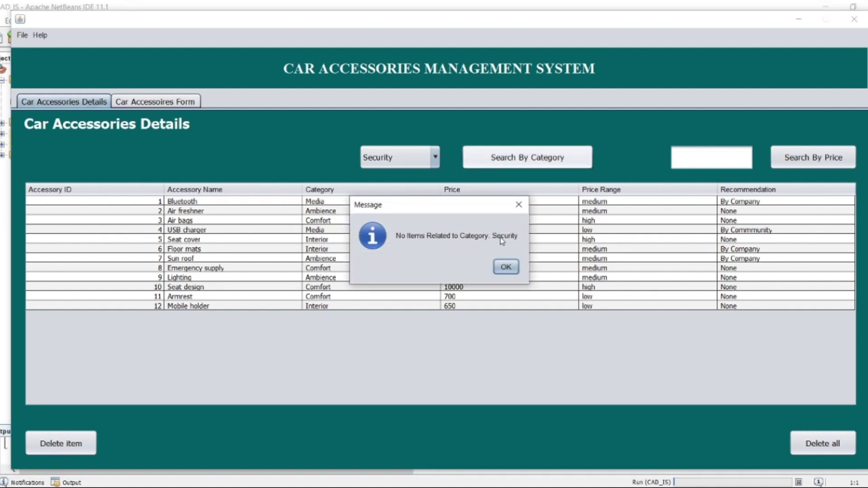
pyautogui.click(509, 269)
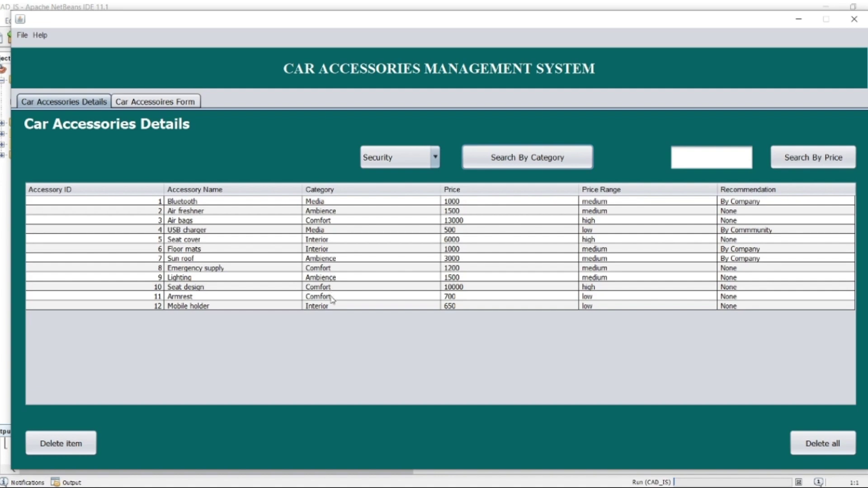
pyautogui.click(389, 159)
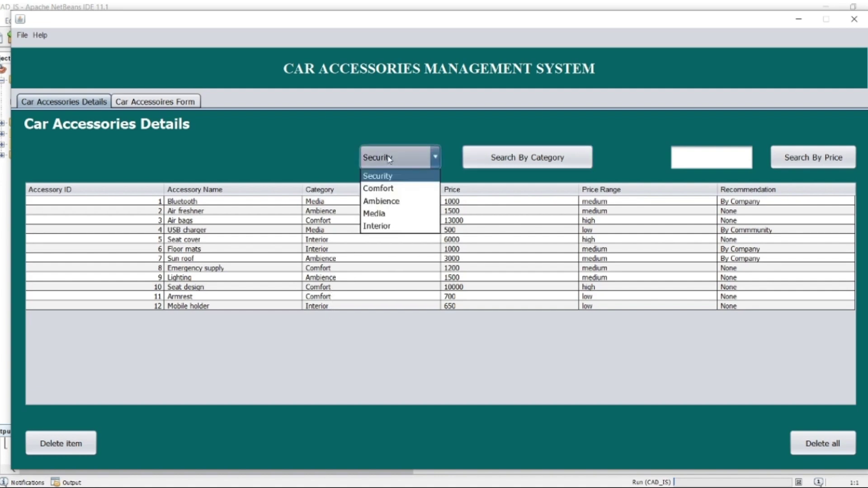
pyautogui.click(381, 200)
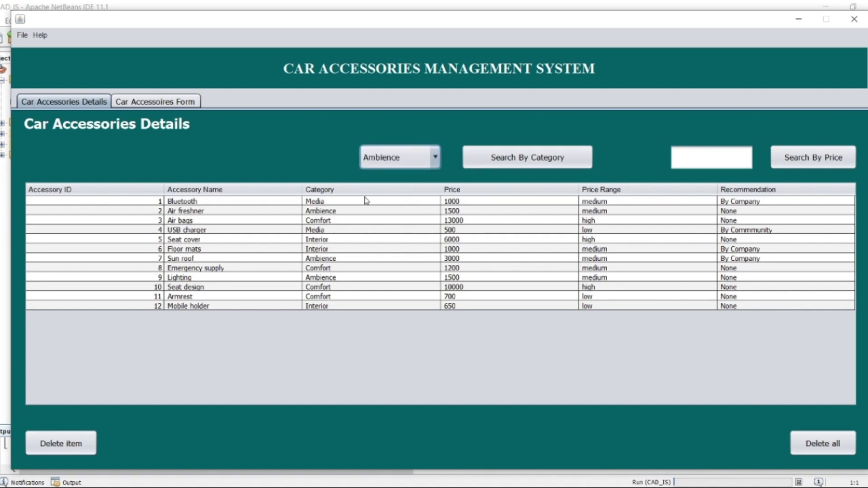
pyautogui.click(508, 160)
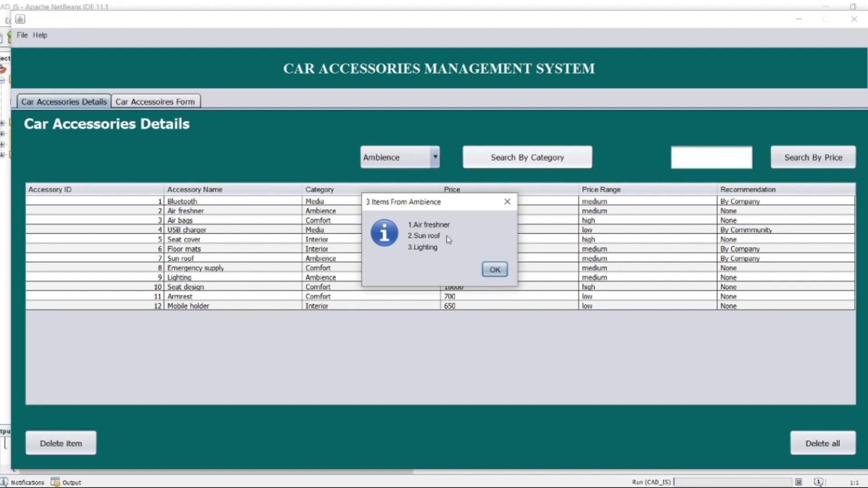
pyautogui.click(494, 269)
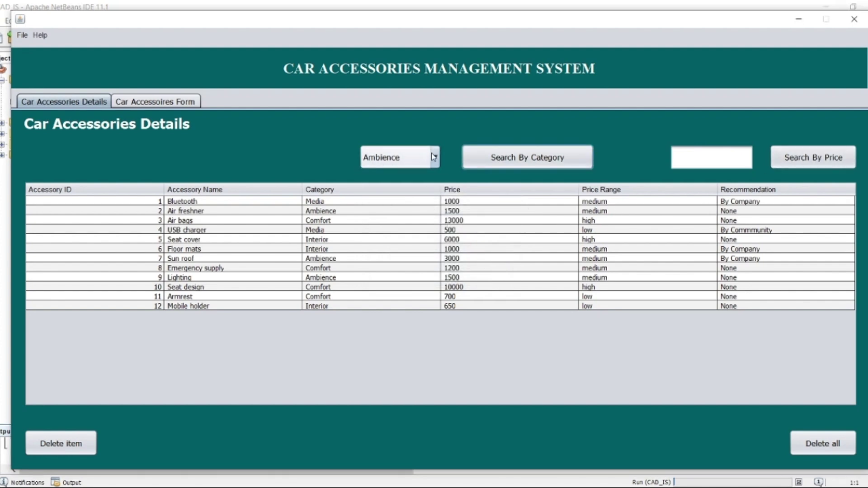
# Search the accessories by the category Interior and dismiss the result
pyautogui.click(397, 160)
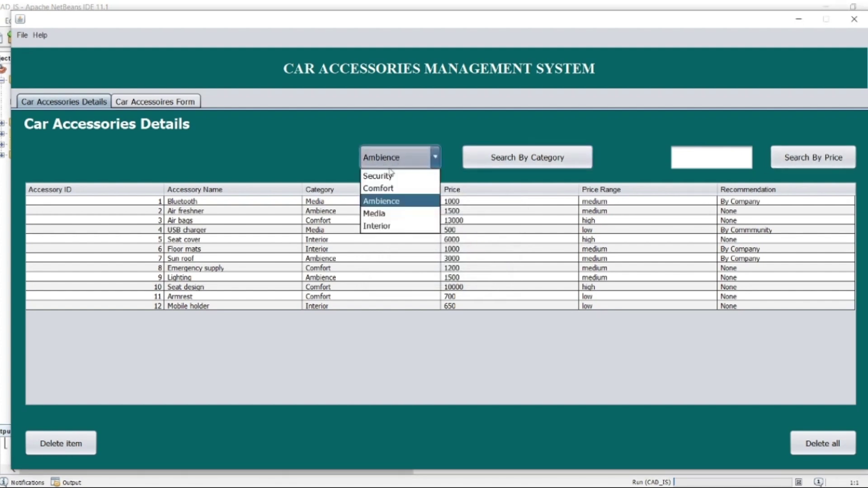
pyautogui.click(380, 225)
pyautogui.click(493, 161)
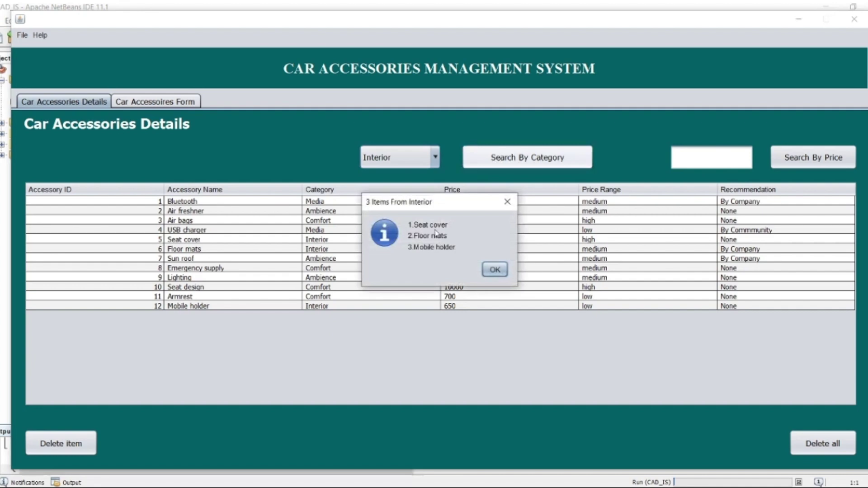
pyautogui.click(492, 270)
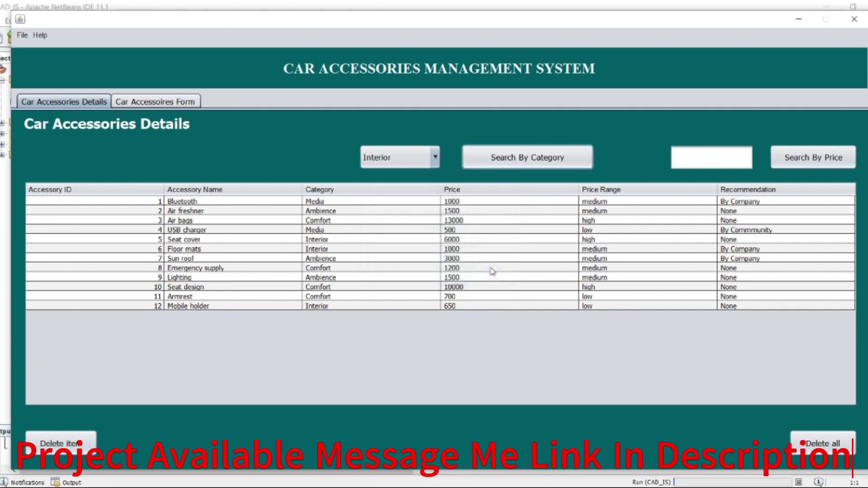
# Try a price search with no price entered, and search for an accessory priced 1000
pyautogui.click(805, 158)
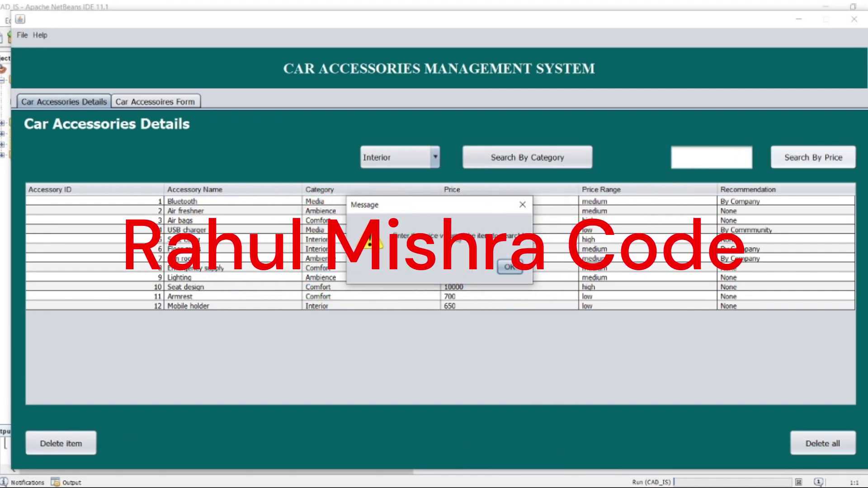
pyautogui.click(509, 267)
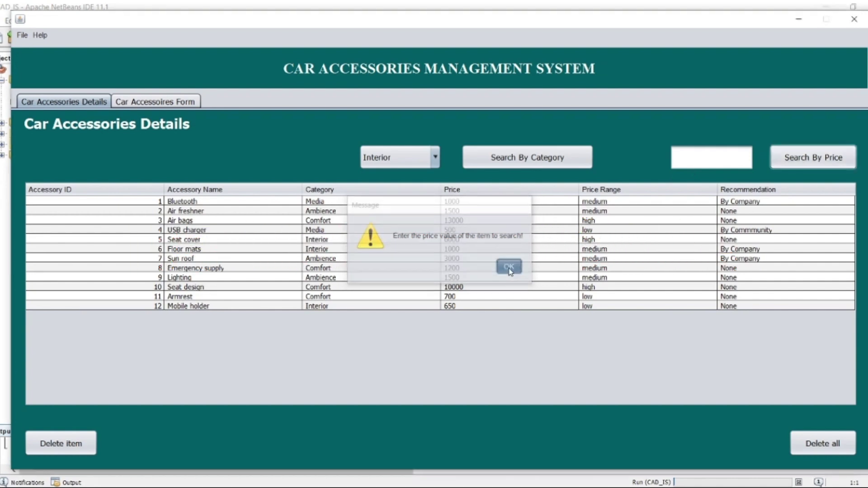
pyautogui.click(696, 153)
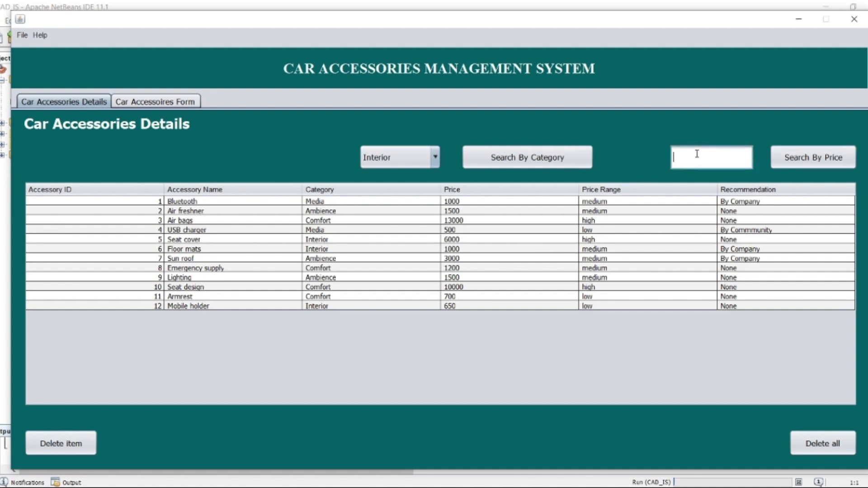
pyautogui.write('1000')
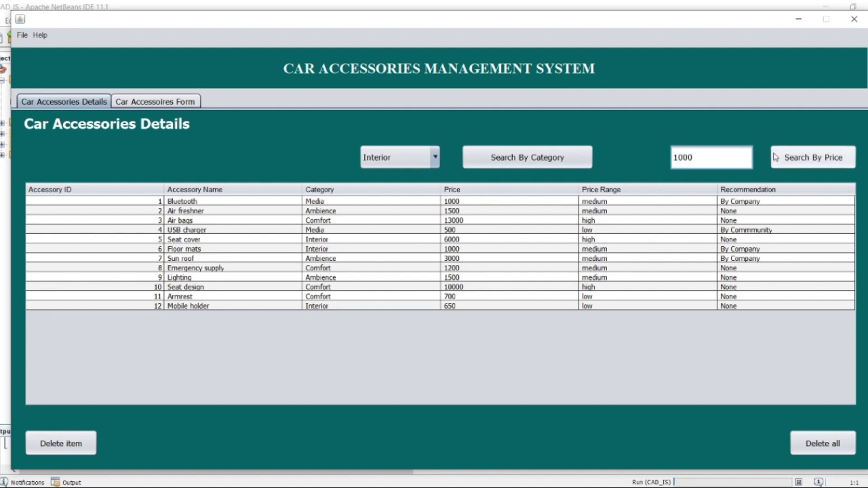
pyautogui.click(784, 162)
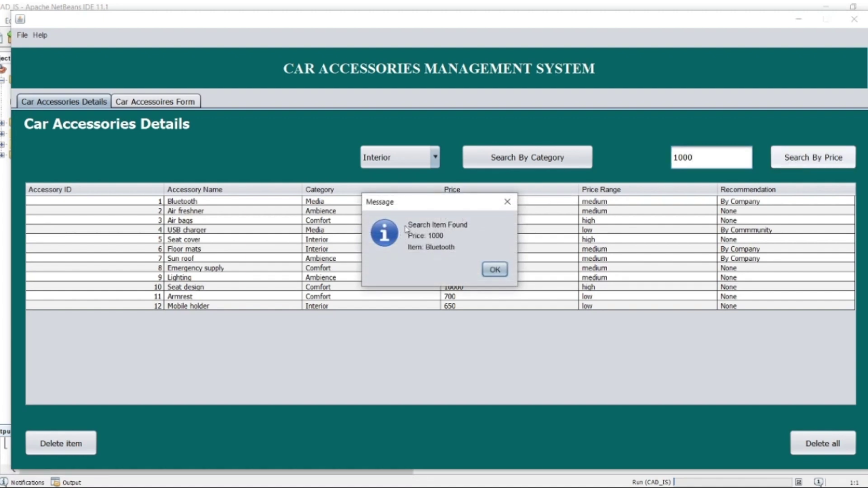
pyautogui.moveTo(424, 206); pyautogui.dragTo(457, 258)
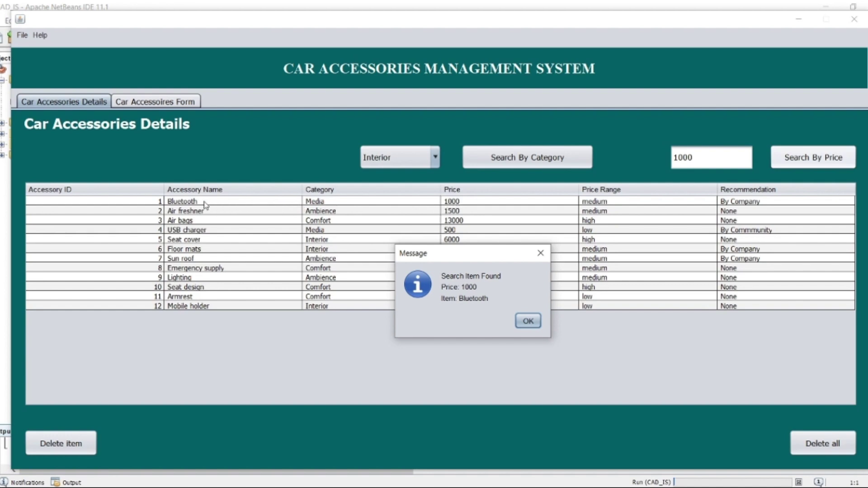
pyautogui.moveTo(442, 255); pyautogui.dragTo(502, 212)
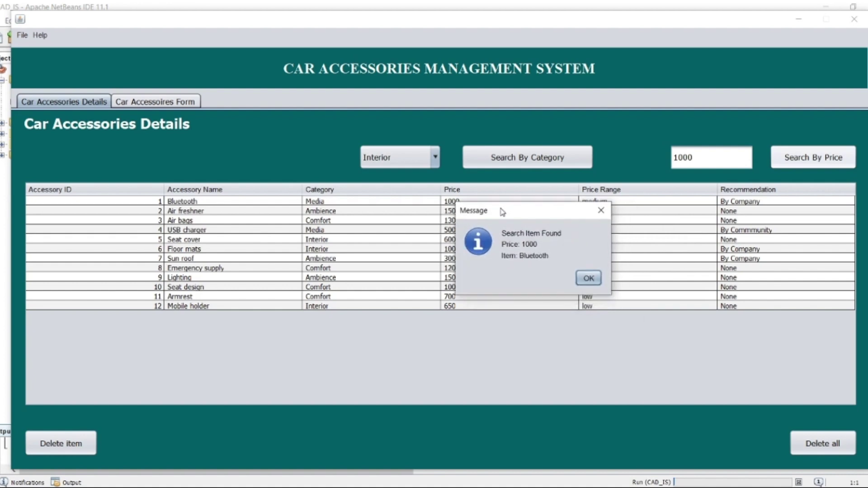
pyautogui.click(589, 279)
# Search for an accessory priced 1500, dismiss the result and clear the search price
pyautogui.click(683, 158)
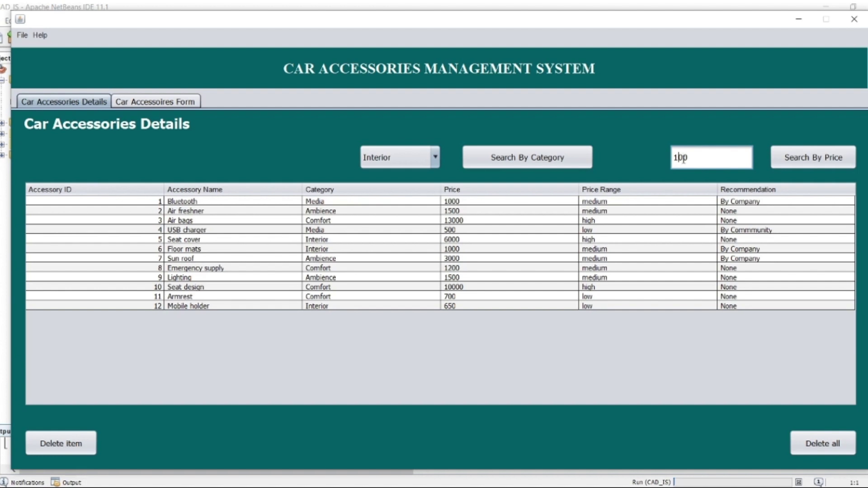
pyautogui.write('5')
pyautogui.click(794, 159)
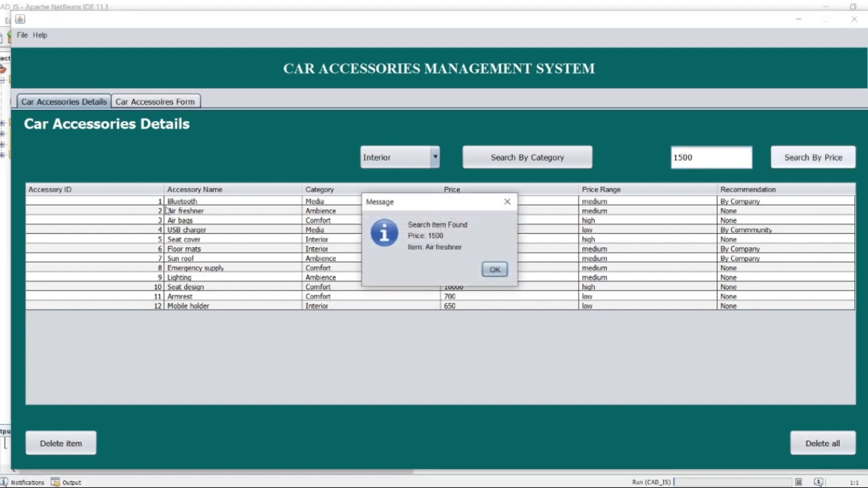
pyautogui.click(494, 270)
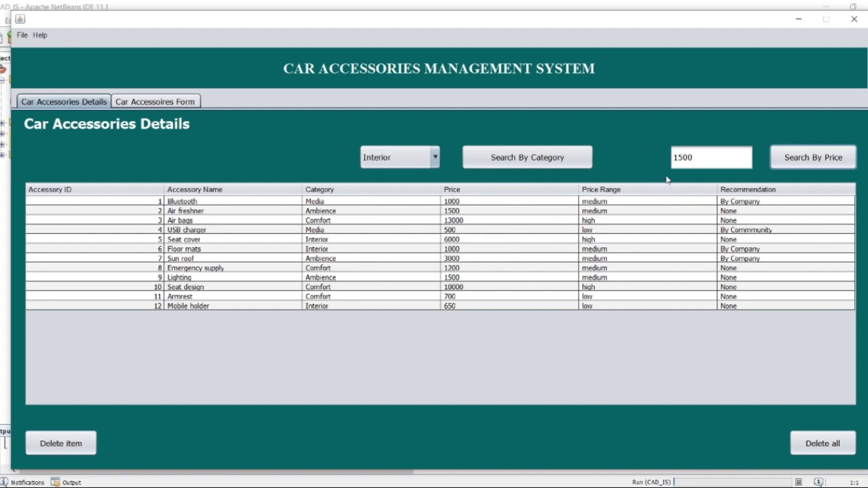
pyautogui.click(696, 161)
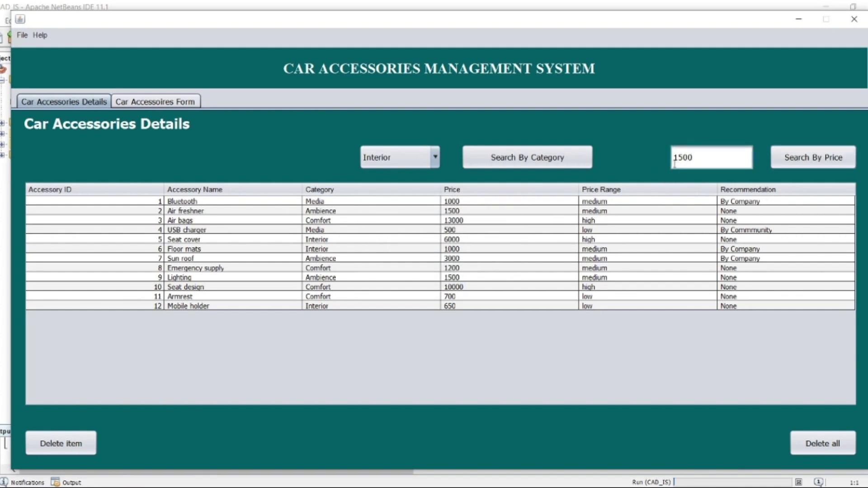
pyautogui.moveTo(696, 156); pyautogui.dragTo(672, 156)
pyautogui.press('BackSpace')
# Open the accessories form, empty the Accessories ID, and try to add a record with all fields blank
pyautogui.click(134, 98)
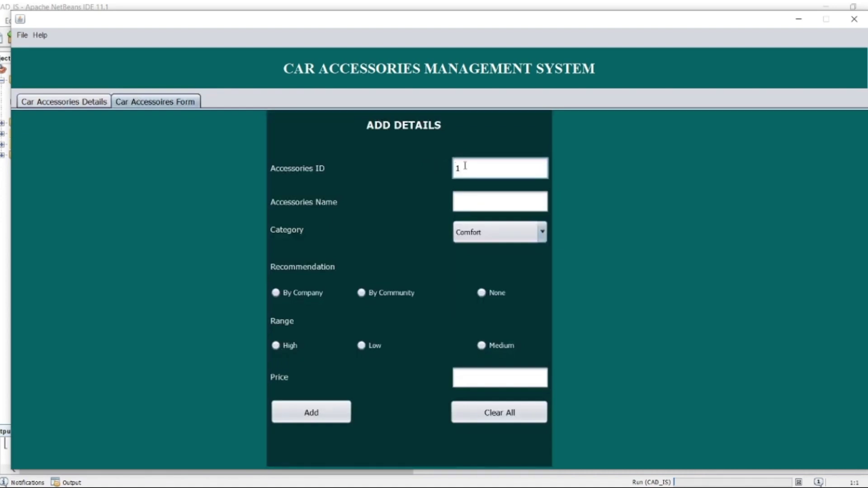
pyautogui.click(481, 202)
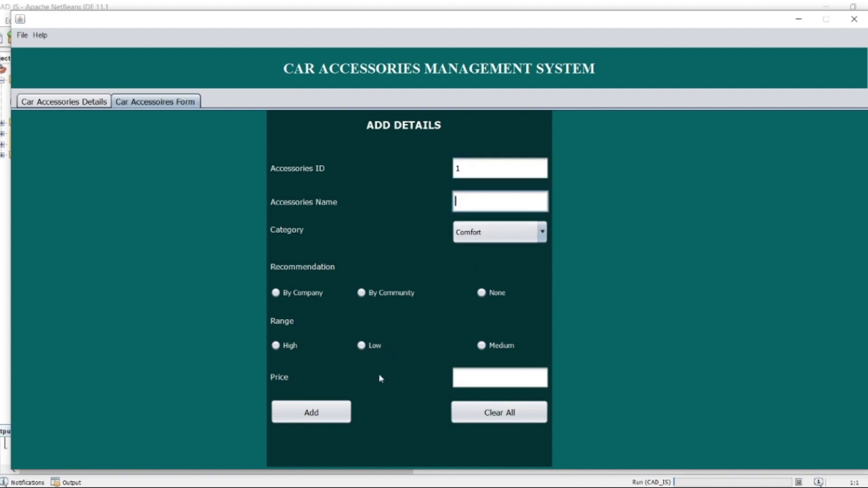
pyautogui.click(466, 173)
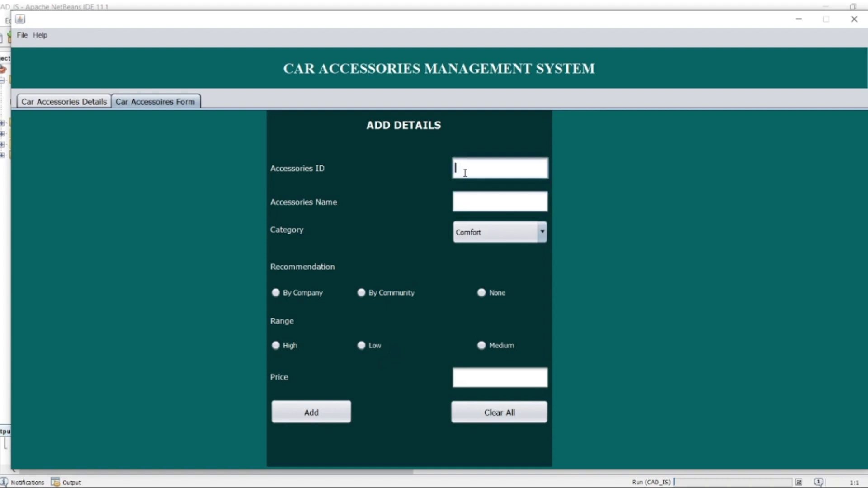
pyautogui.click(314, 412)
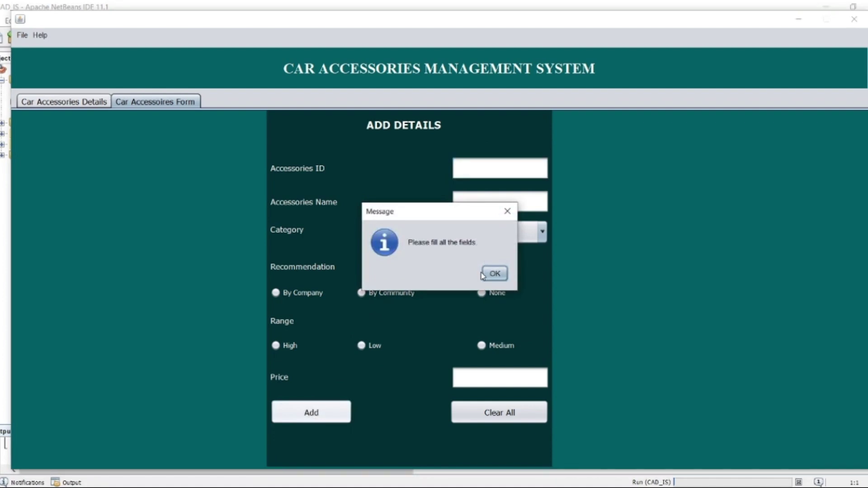
pyautogui.click(495, 277)
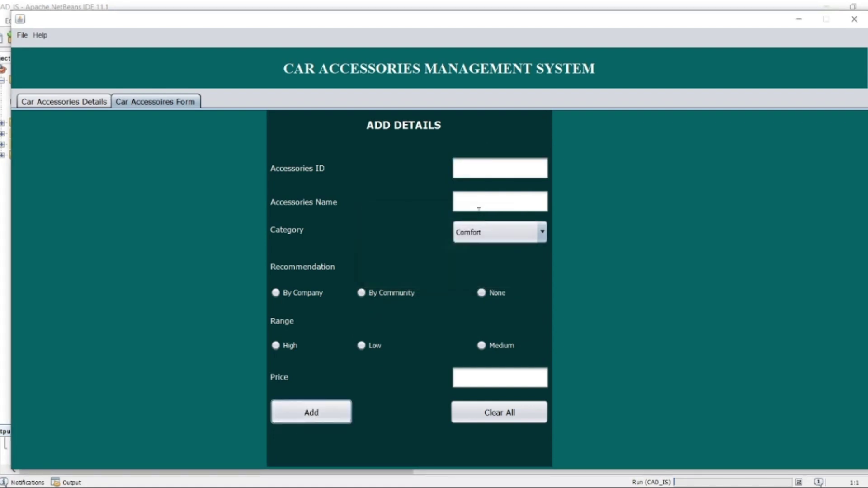
# Enter accessory ID 1 and try to add the record with the name, recommendation, range and price unfilled
pyautogui.click(484, 171)
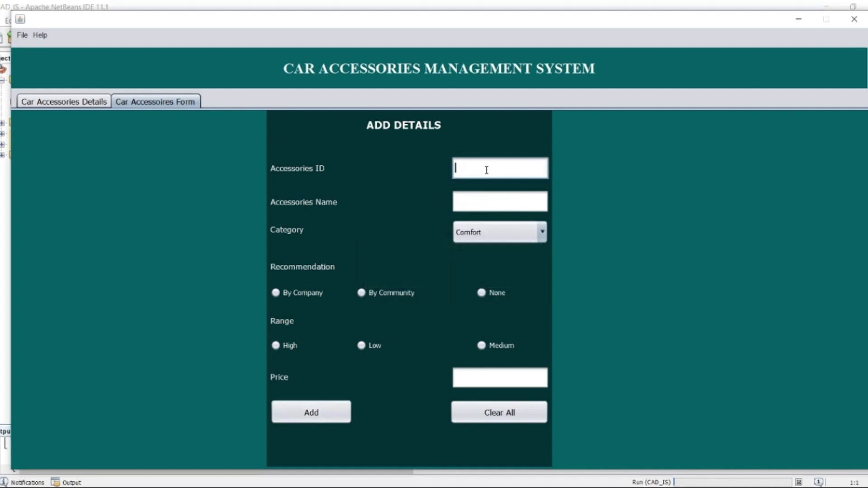
pyautogui.write('1')
pyautogui.click(324, 411)
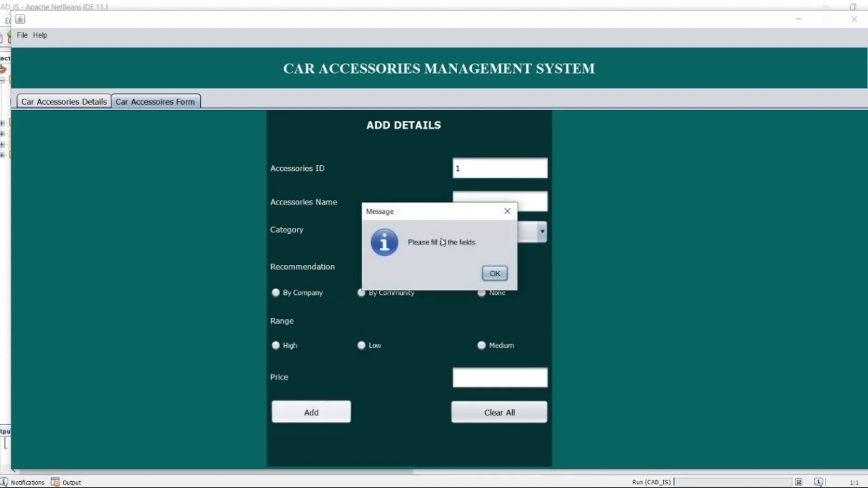
pyautogui.click(495, 273)
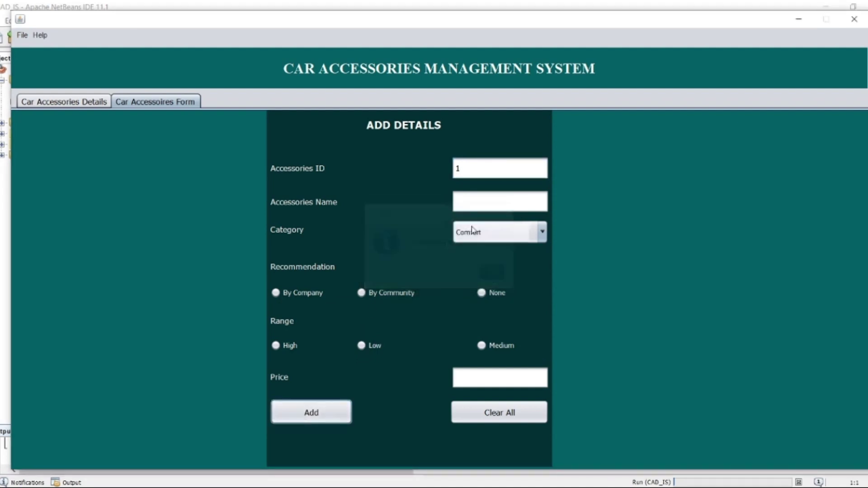
# Name the accessory dh, with category Ambience, recommendation By Company and range Low
pyautogui.click(464, 202)
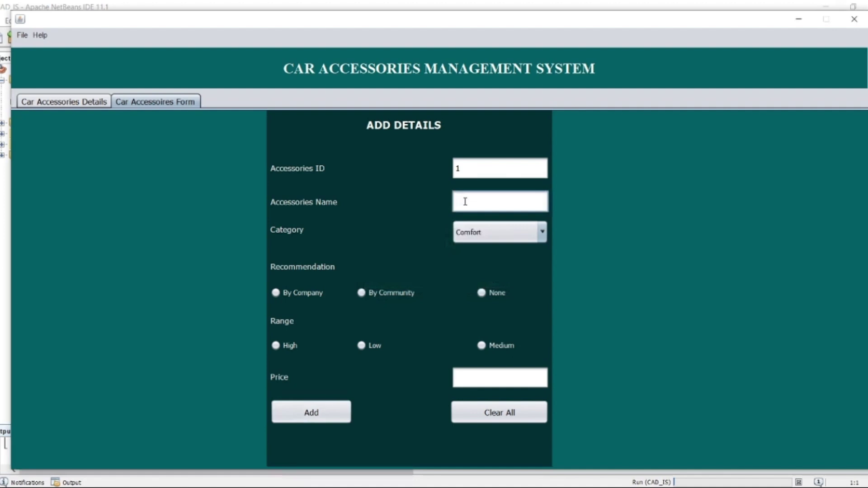
pyautogui.write('dh')
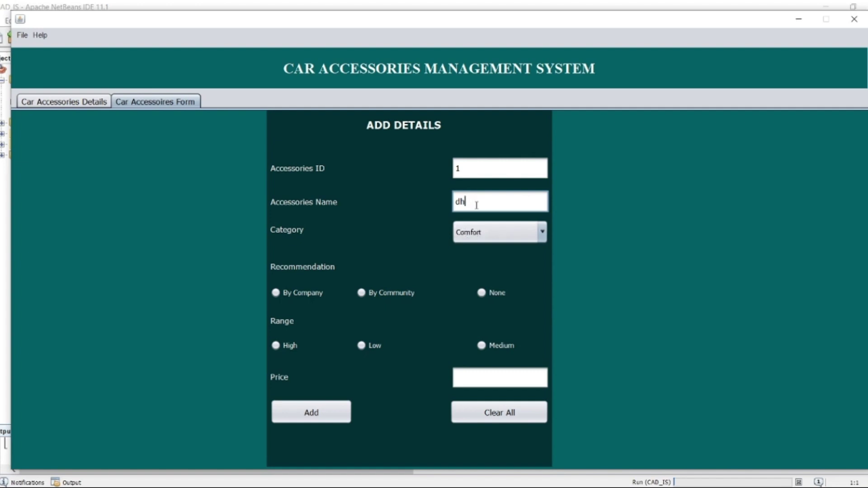
pyautogui.click(473, 235)
pyautogui.click(471, 262)
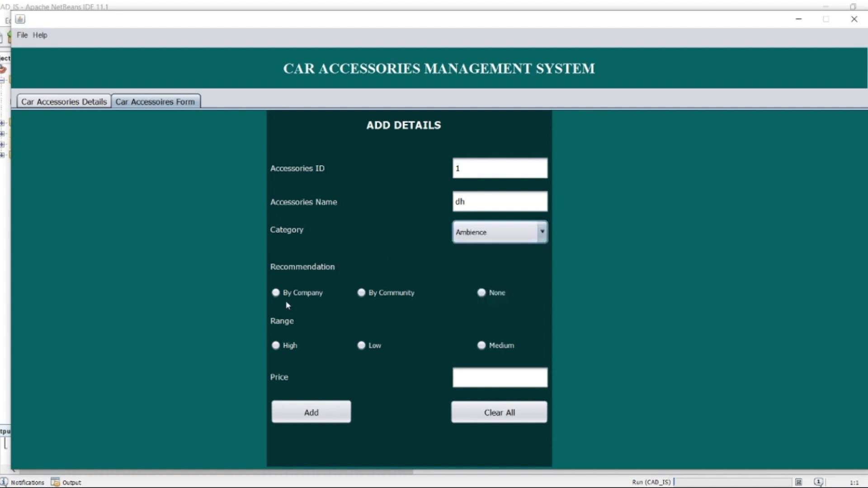
pyautogui.click(275, 293)
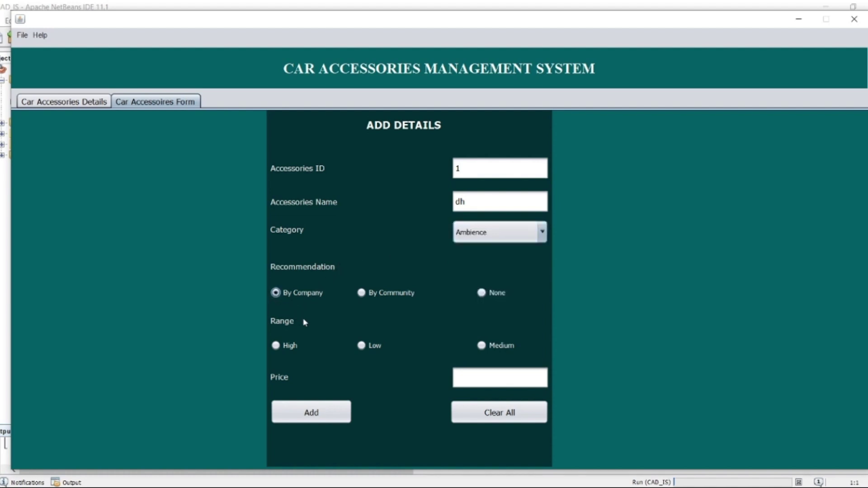
pyautogui.click(361, 346)
# Set the price to 657, try to add the record with ID 1, and clear the whole form
pyautogui.click(478, 384)
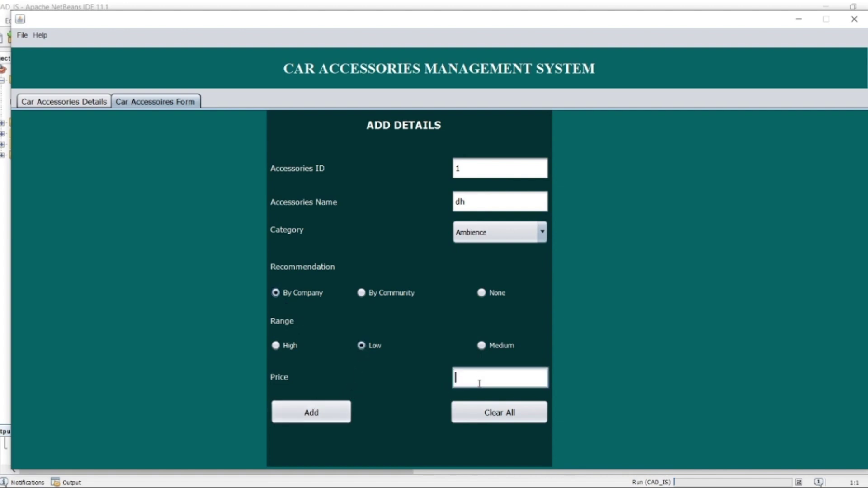
pyautogui.write('657')
pyautogui.click(315, 421)
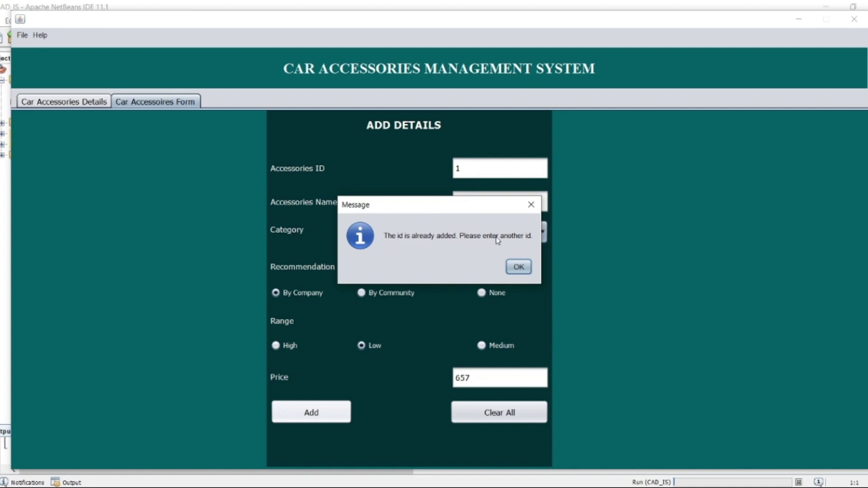
pyautogui.click(518, 268)
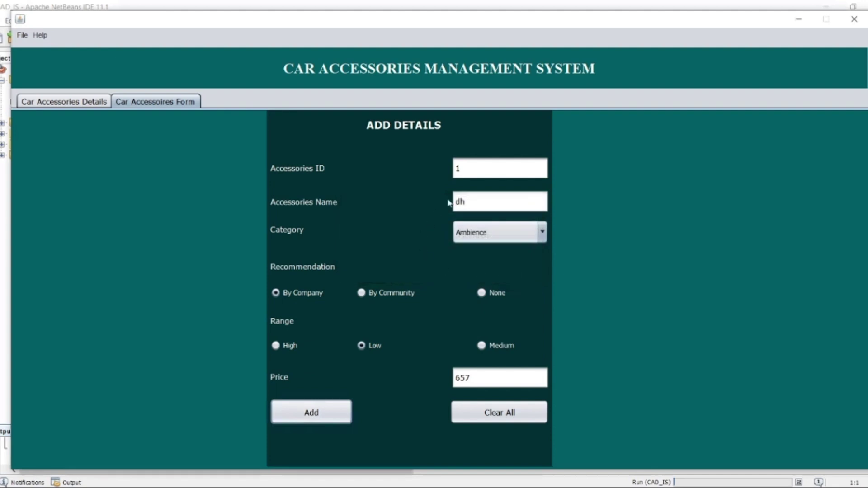
pyautogui.click(485, 412)
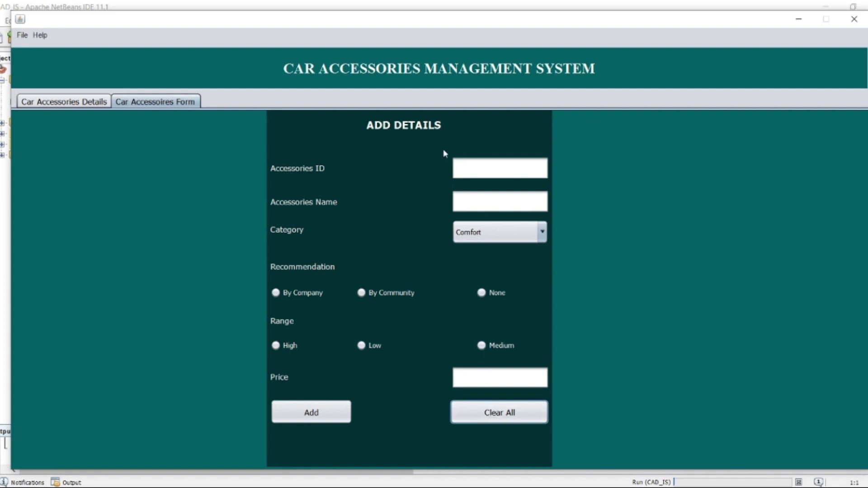
# Enter accessory ID 13 and the accessory name ambience in the form
pyautogui.click(466, 162)
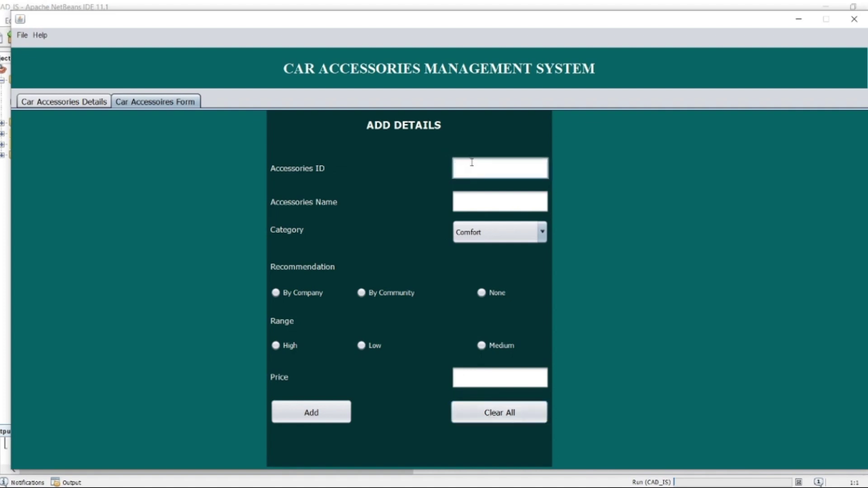
pyautogui.write('13')
pyautogui.click(463, 194)
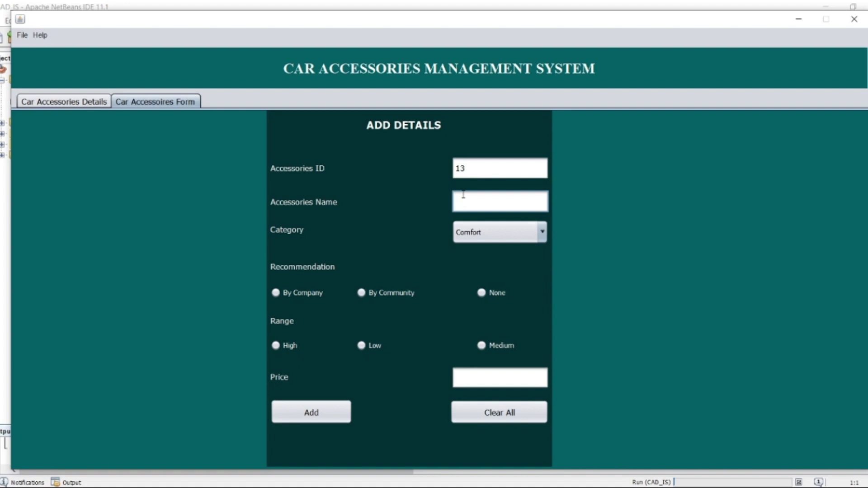
pyautogui.write('ambience')
pyautogui.click(477, 235)
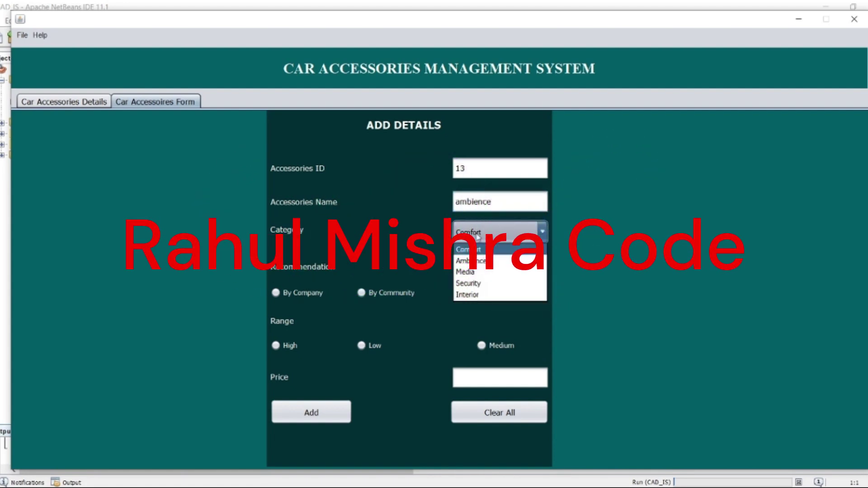
pyautogui.click(514, 198)
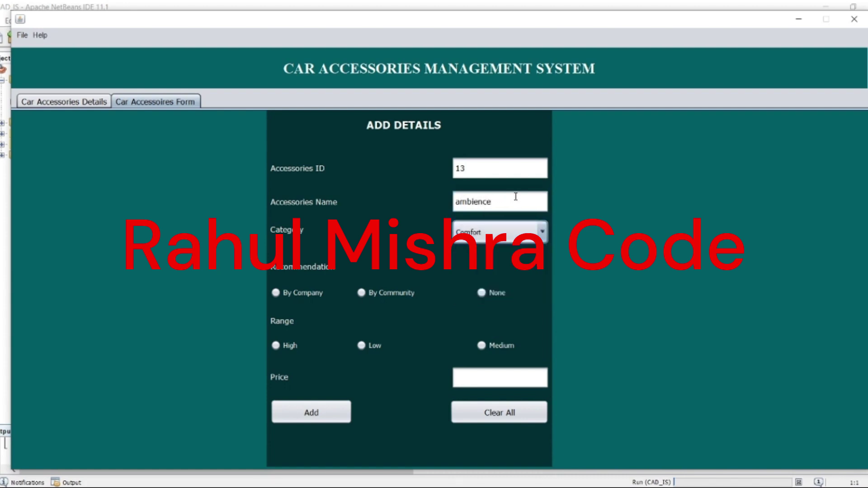
# Replace the accessory name with dhgj
pyautogui.click(463, 202)
pyautogui.doubleClick(464, 202)
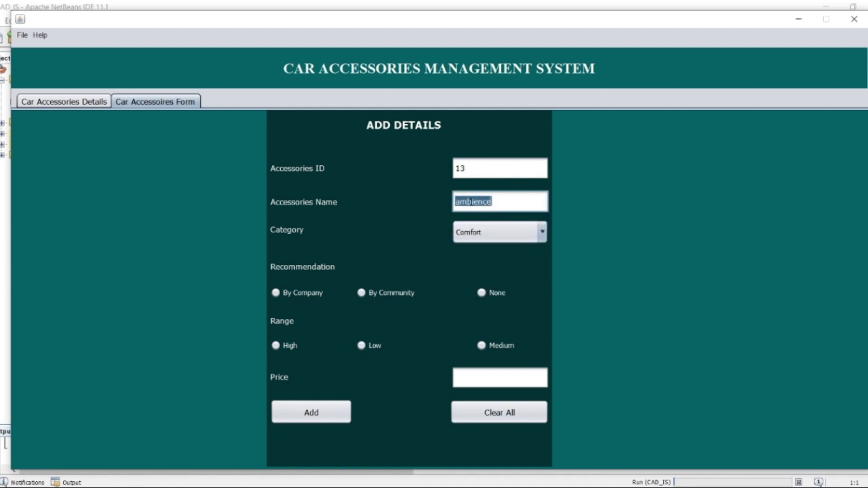
pyautogui.press('BackSpace')
pyautogui.write('dhgj')
# Set the accessory's category to Ambience, its recommendation to None and its range to Low
pyautogui.click(482, 232)
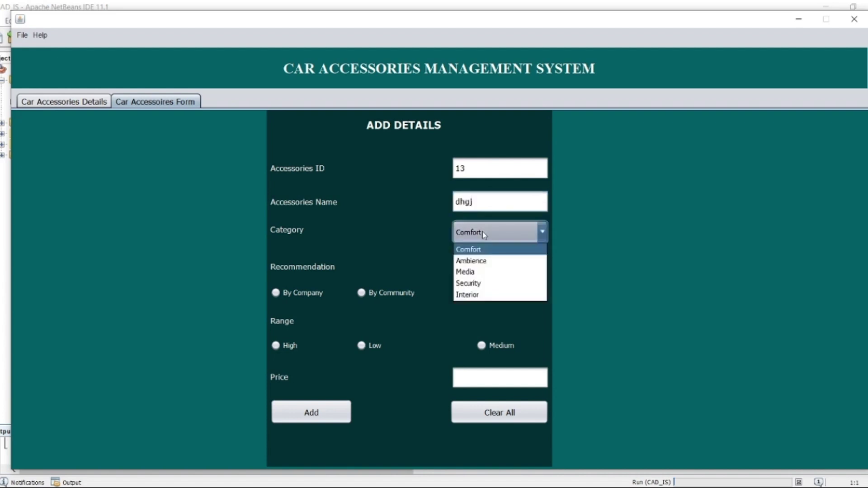
pyautogui.click(482, 262)
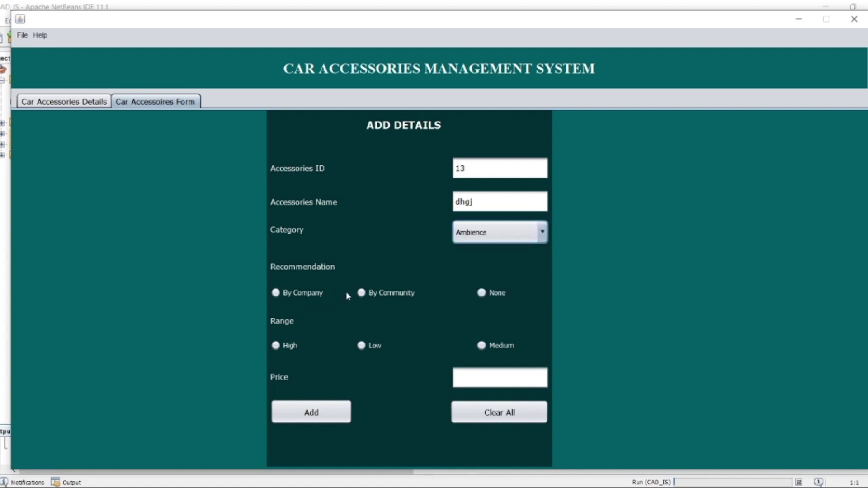
pyautogui.click(482, 293)
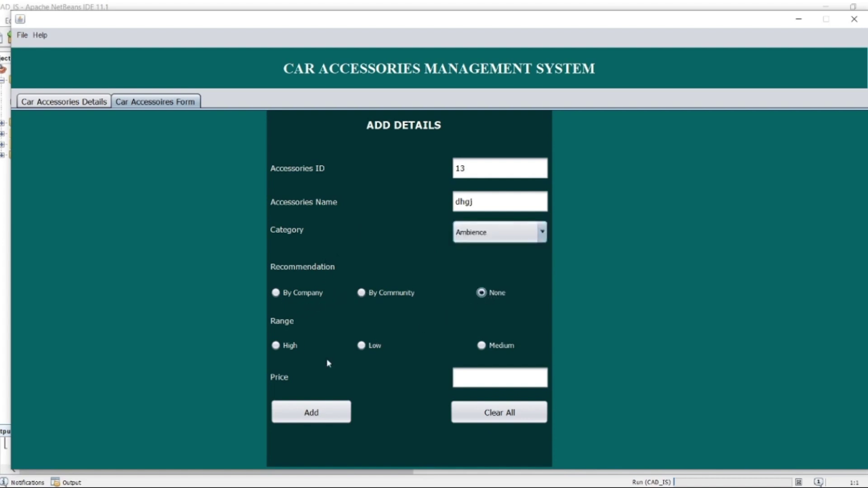
pyautogui.click(362, 346)
# Set the price to 2500, add the accessory record and dismiss the message
pyautogui.click(464, 371)
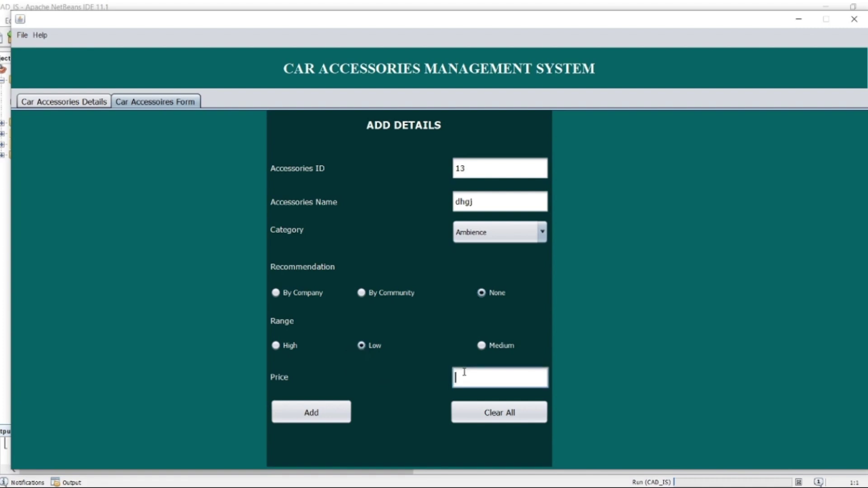
pyautogui.write('2500')
pyautogui.click(318, 414)
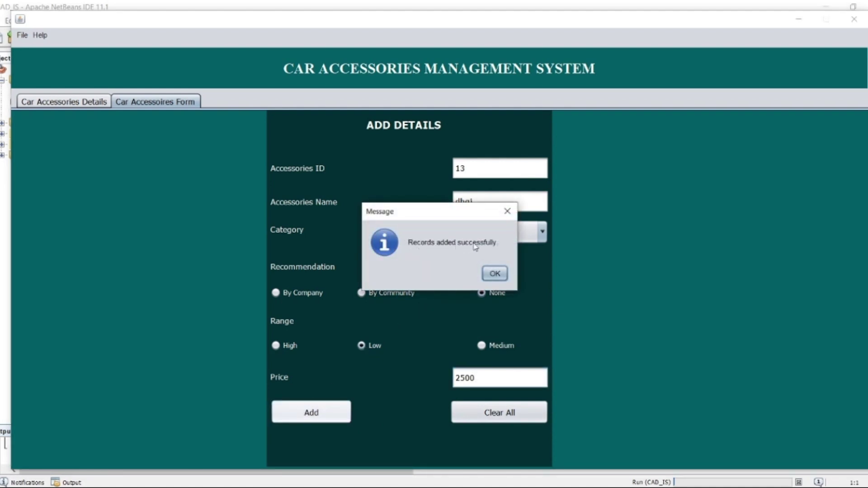
pyautogui.click(494, 276)
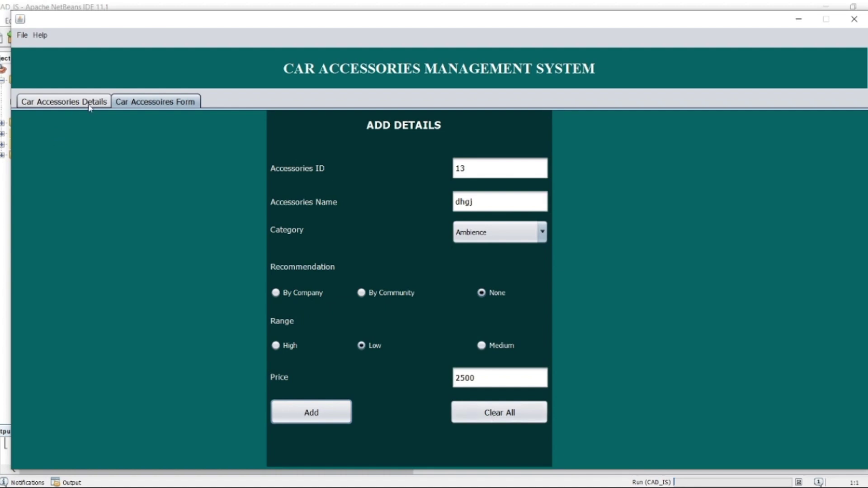
# Delete the accessory dhgj with ID 13 from the car accessories details list, confirming the deletion
pyautogui.click(122, 103)
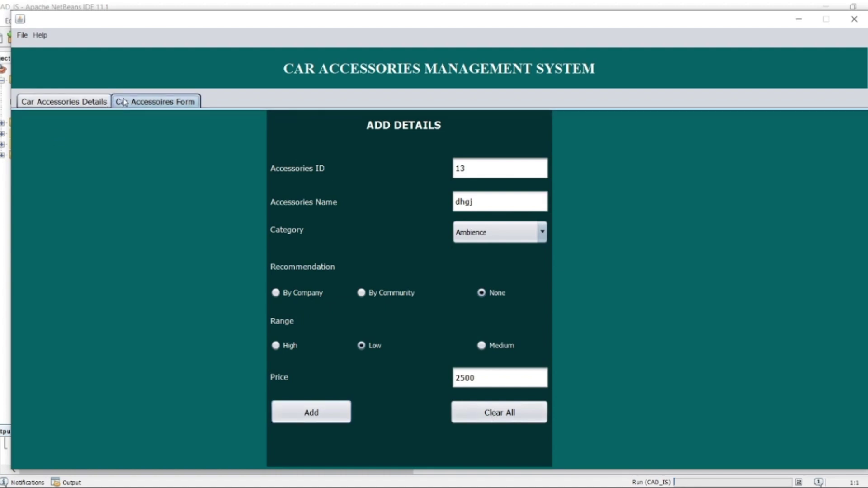
pyautogui.click(64, 103)
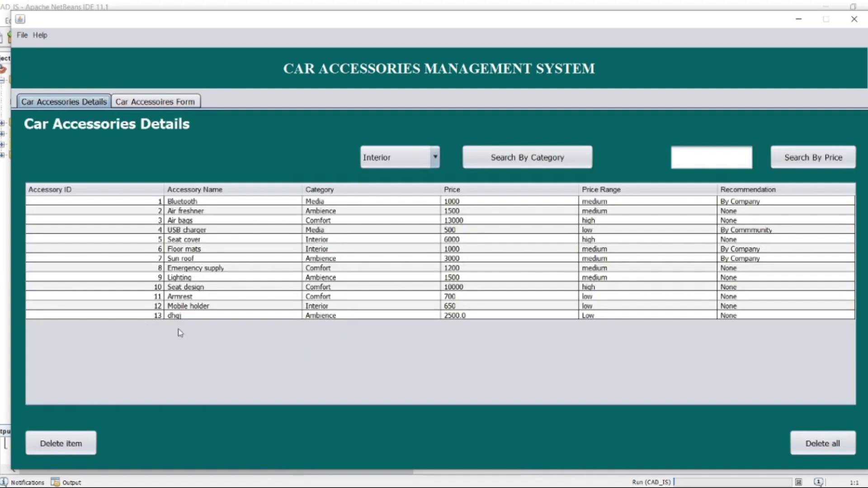
pyautogui.click(168, 316)
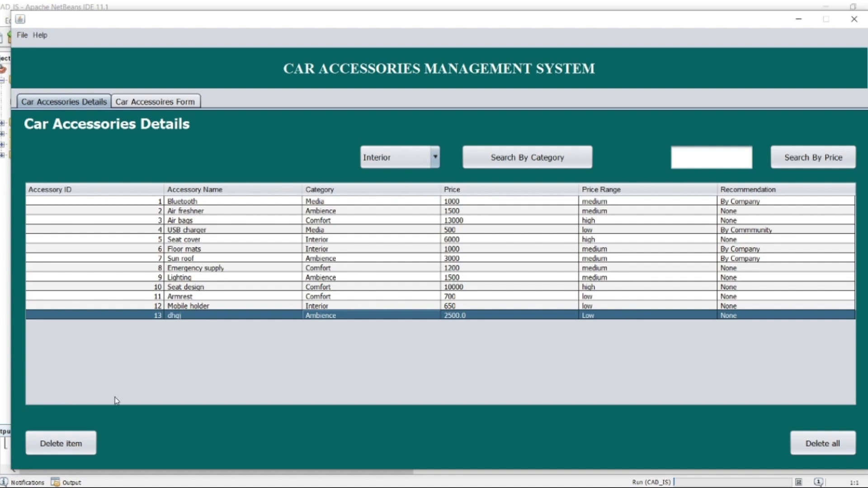
pyautogui.click(69, 444)
pyautogui.click(55, 441)
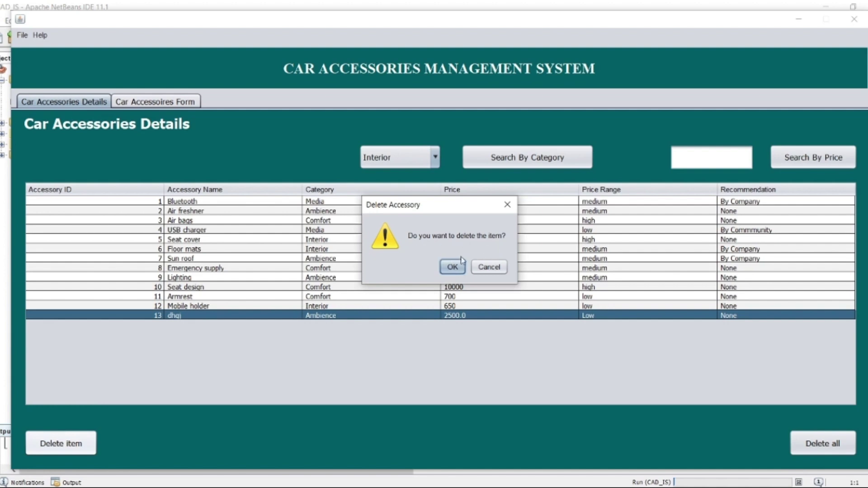
pyautogui.click(450, 268)
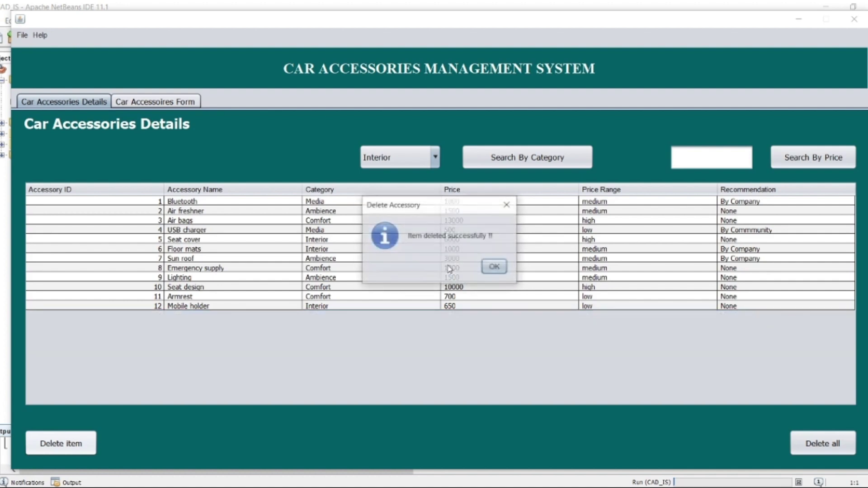
pyautogui.click(493, 267)
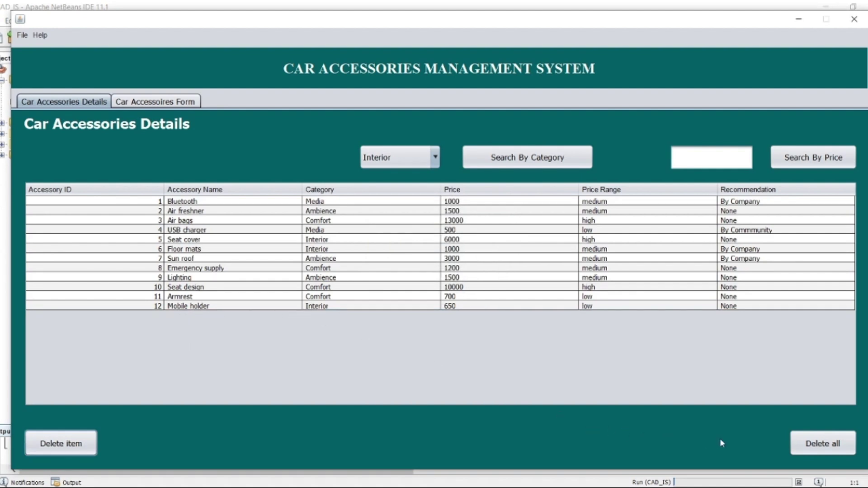
# Request the deletion of all accessory records and cancel it
pyautogui.click(819, 447)
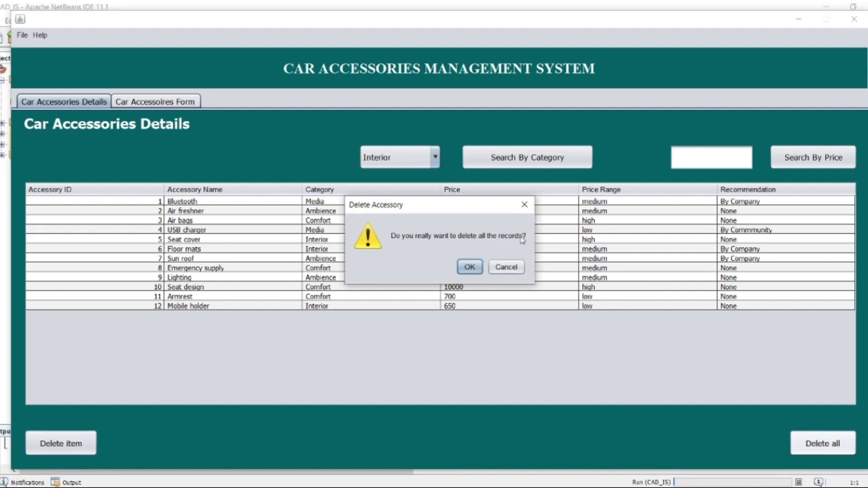
pyautogui.click(500, 267)
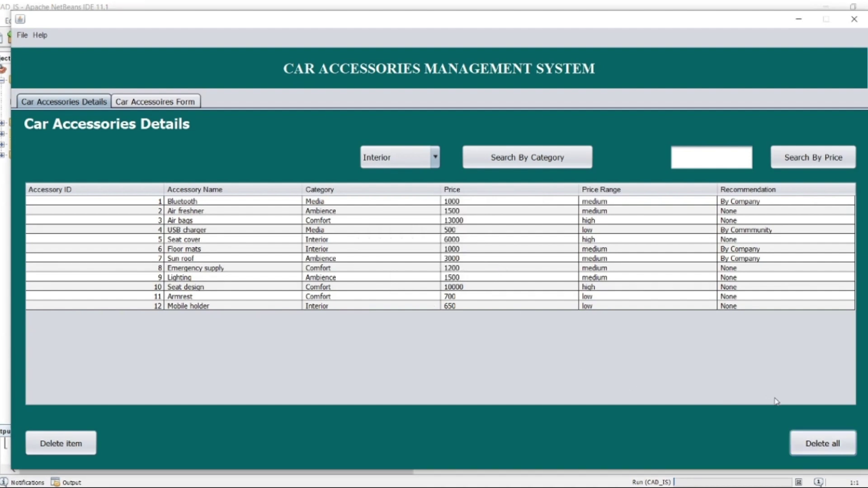
# Delete all accessory records from the car accessories details list, confirm the deletion and dismiss the message
pyautogui.click(833, 449)
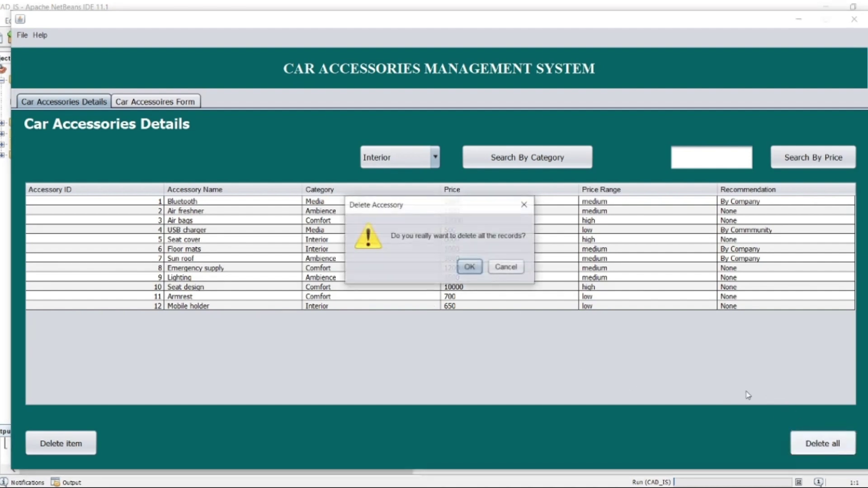
pyautogui.click(470, 267)
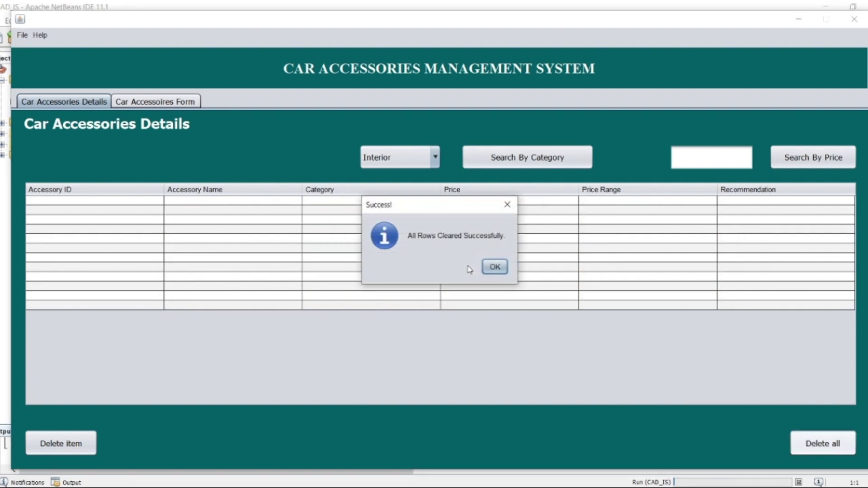
pyautogui.click(499, 271)
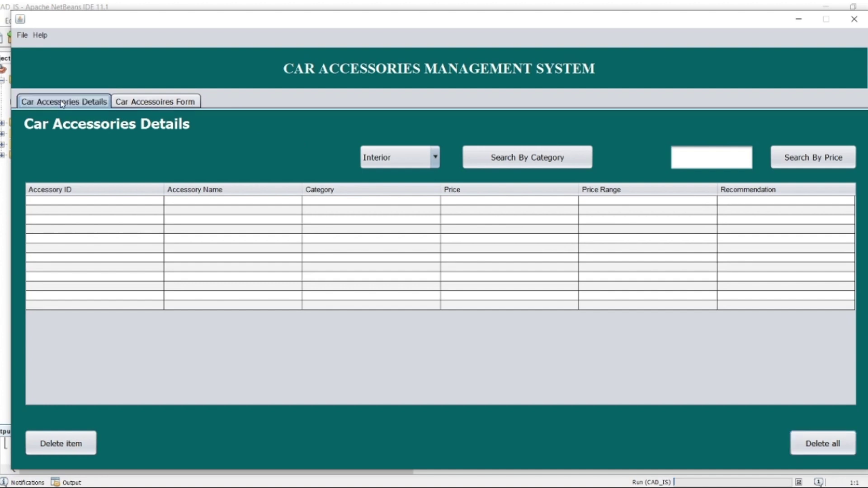
# Clear all entries from the Add Details accessory form and return to the car accessories details list
pyautogui.click(136, 104)
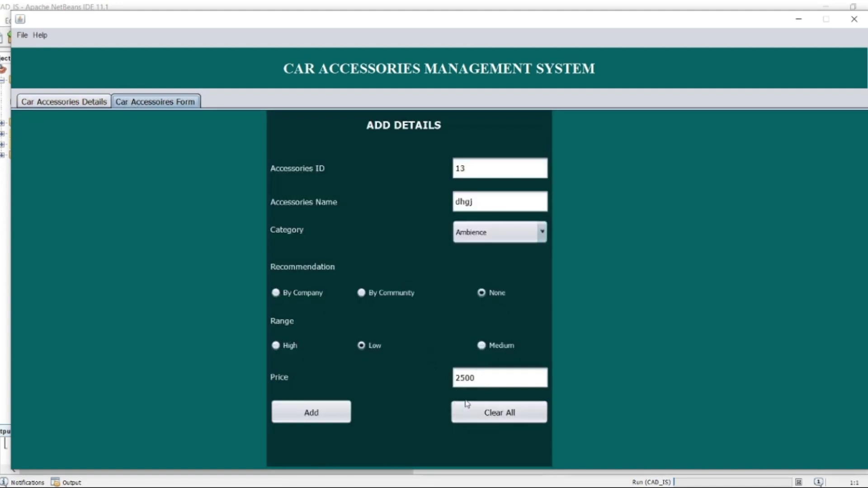
pyautogui.click(493, 417)
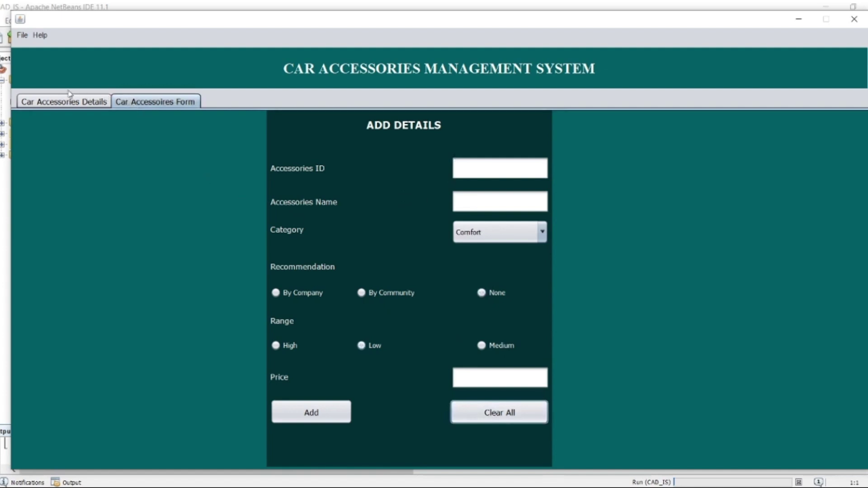
pyautogui.click(45, 103)
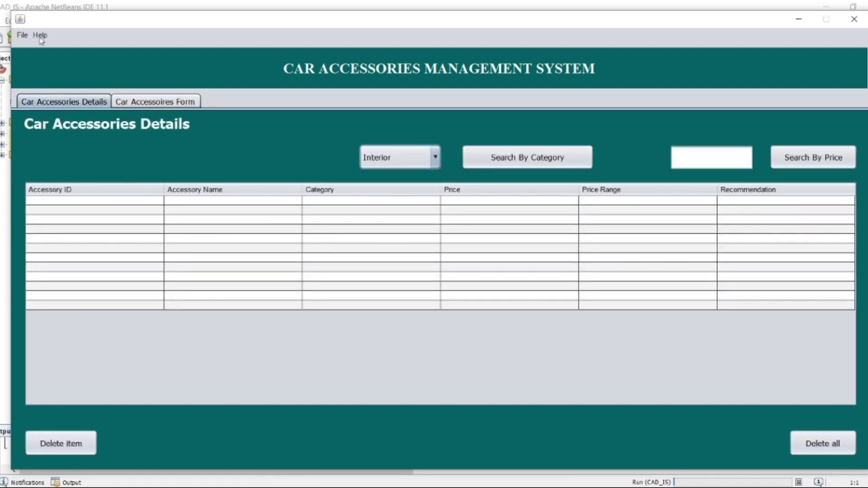
pyautogui.click(40, 36)
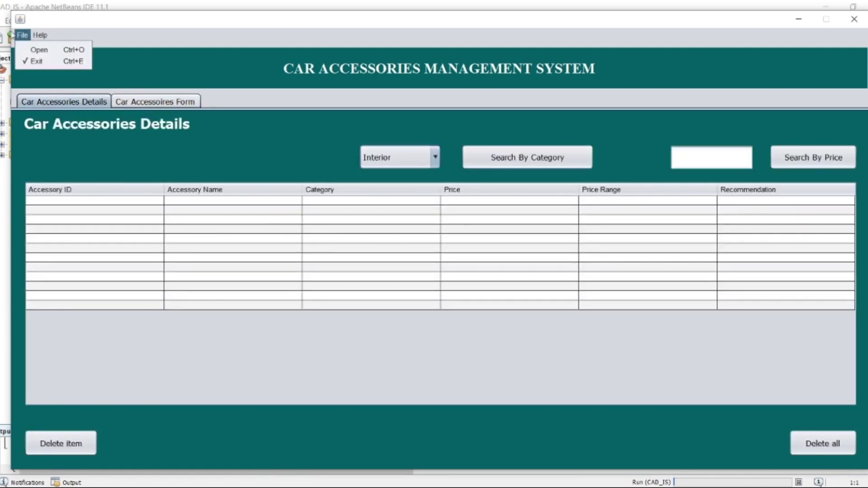
pyautogui.hotkey('ctrl', 'e')
pyautogui.click(11, 36)
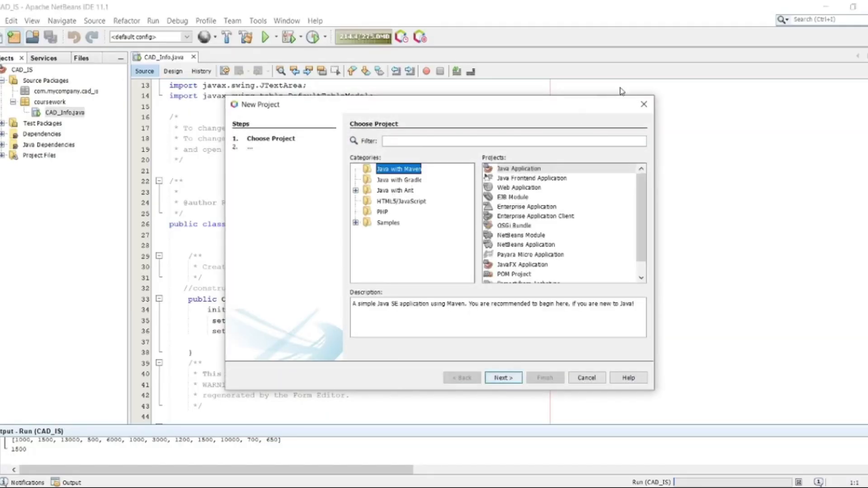
pyautogui.click(644, 104)
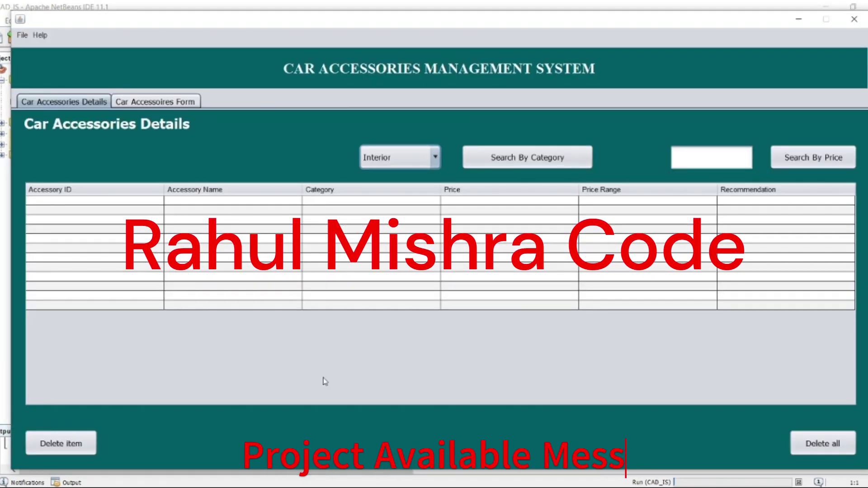
# Exit the car accessories management system
pyautogui.click(20, 35)
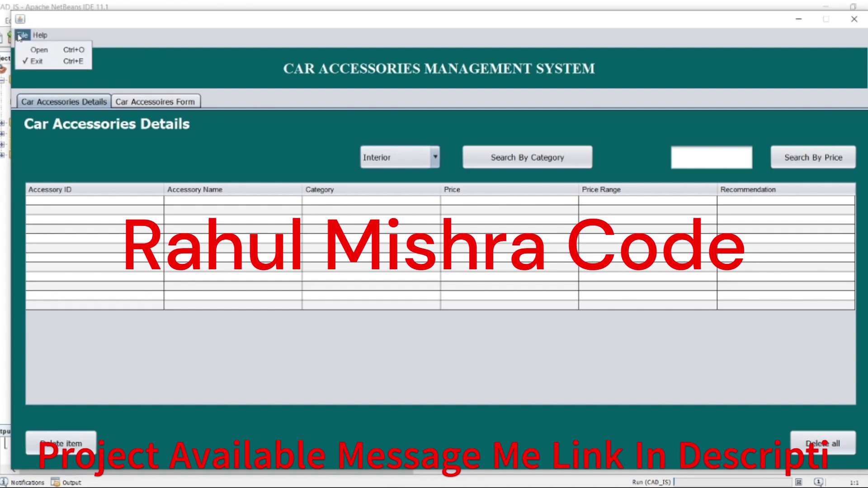
pyautogui.click(29, 62)
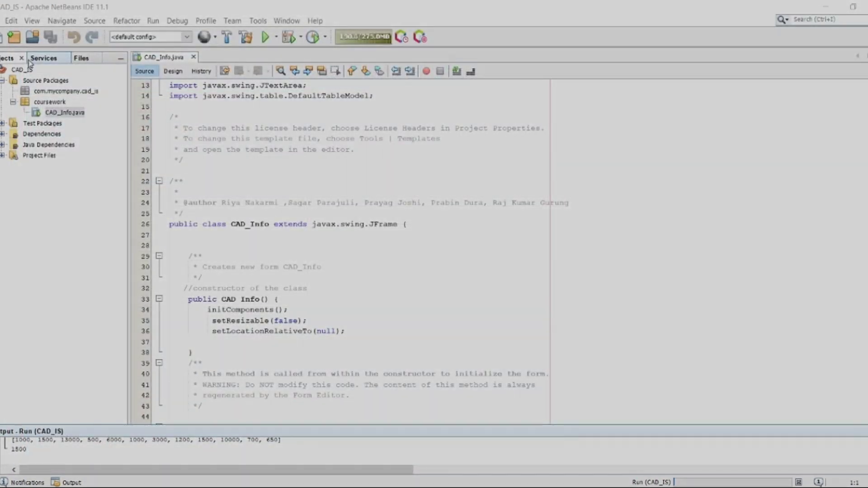